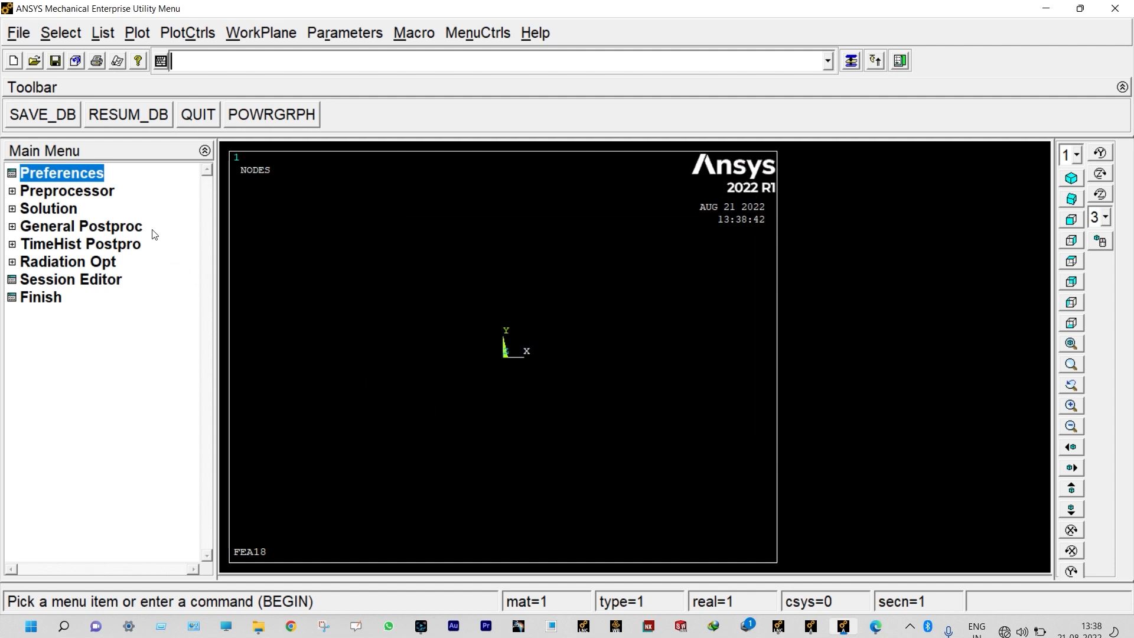
Add the thermal solid element type Quad 4node 55 (PLANE55) as element type 1
left_click(94, 192)
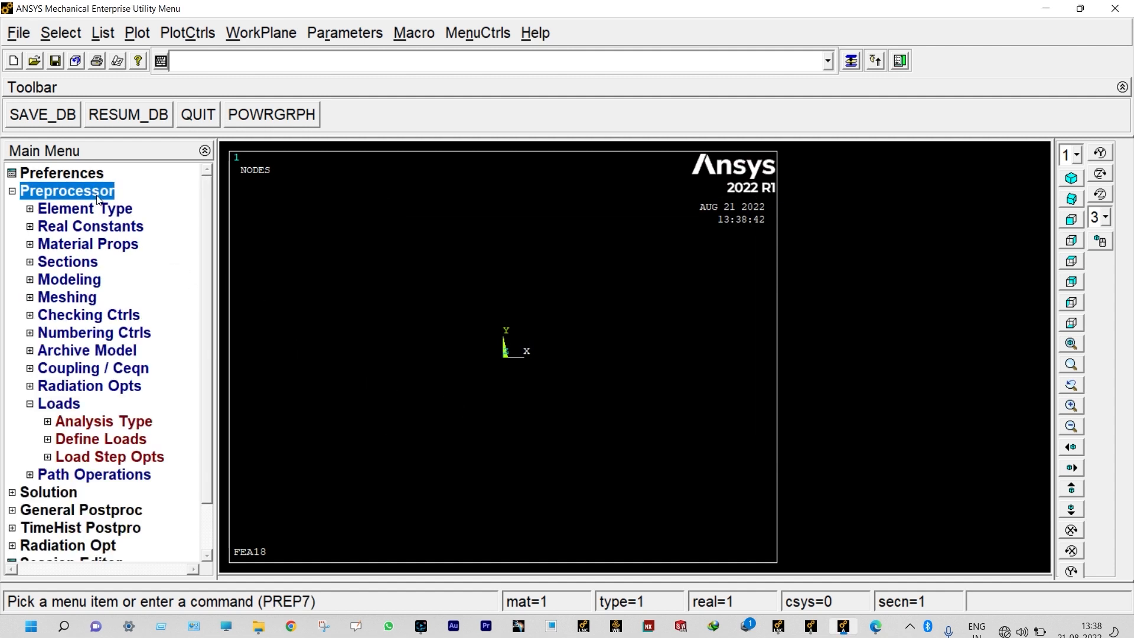
left_click(102, 209)
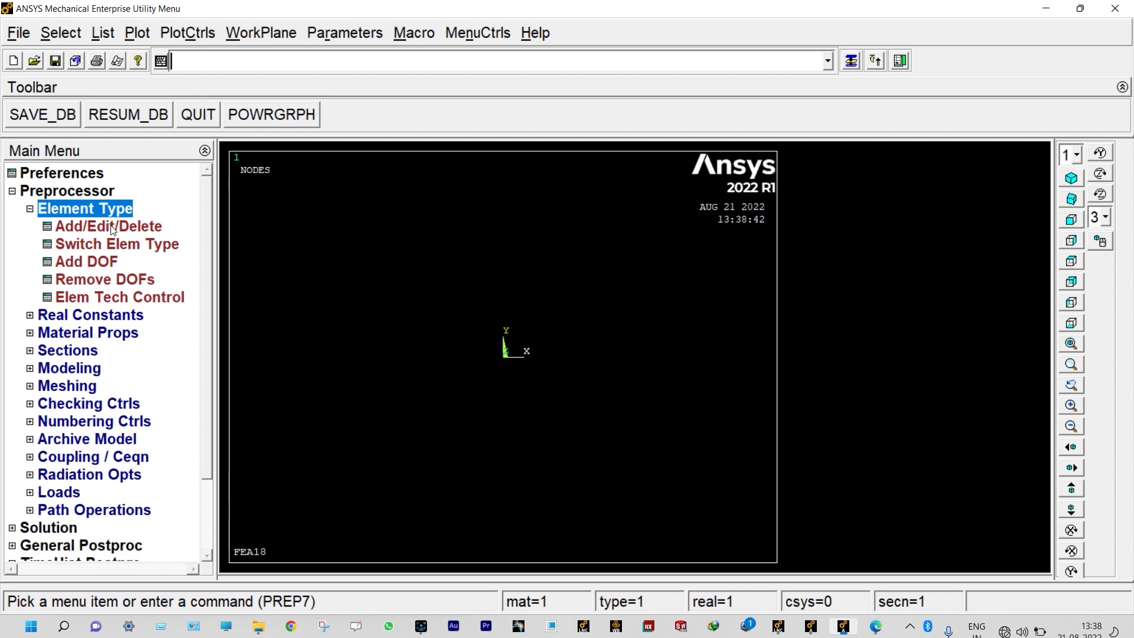
left_click(114, 228)
left_click(142, 441)
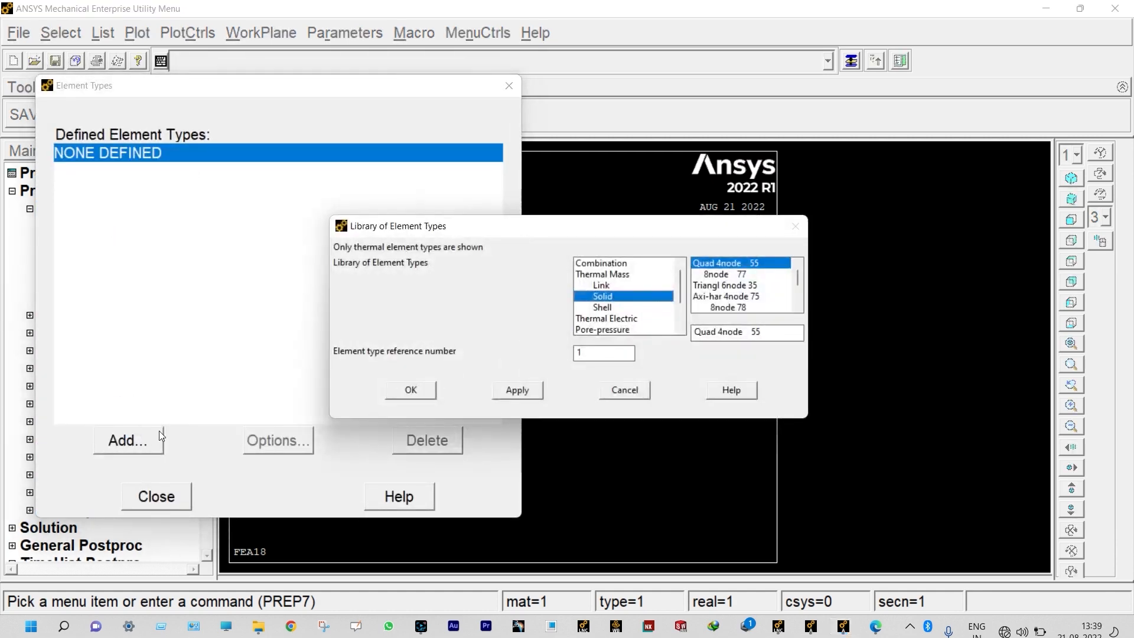
key("Return")
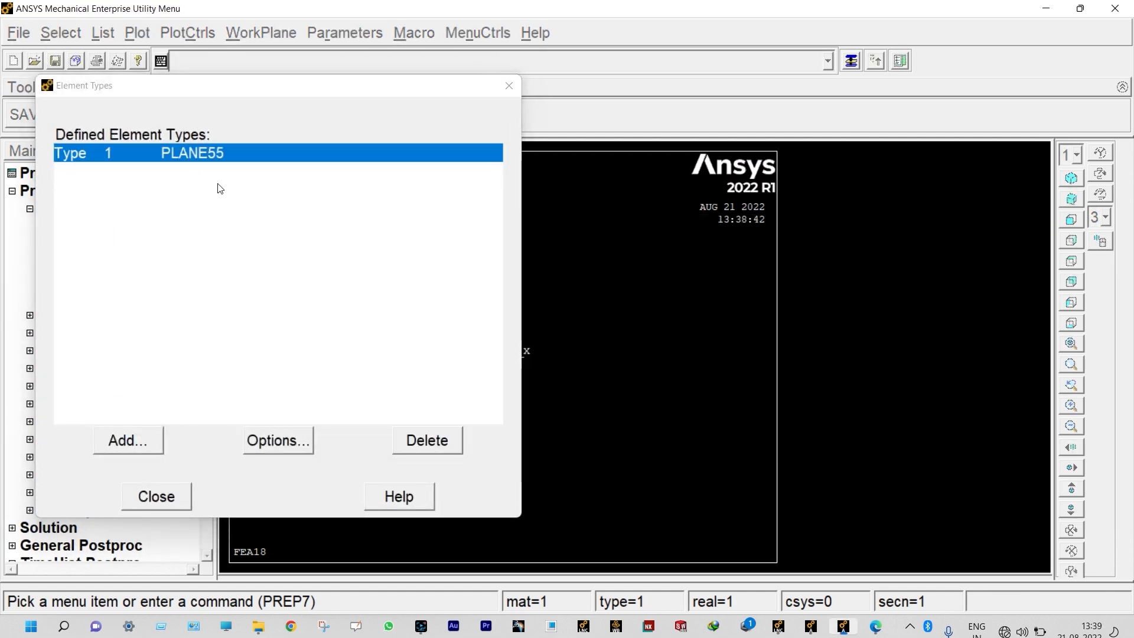
Set the element behavior (K3) of PLANE55 to Plane Thickness and finish the element type definition
left_click(280, 445)
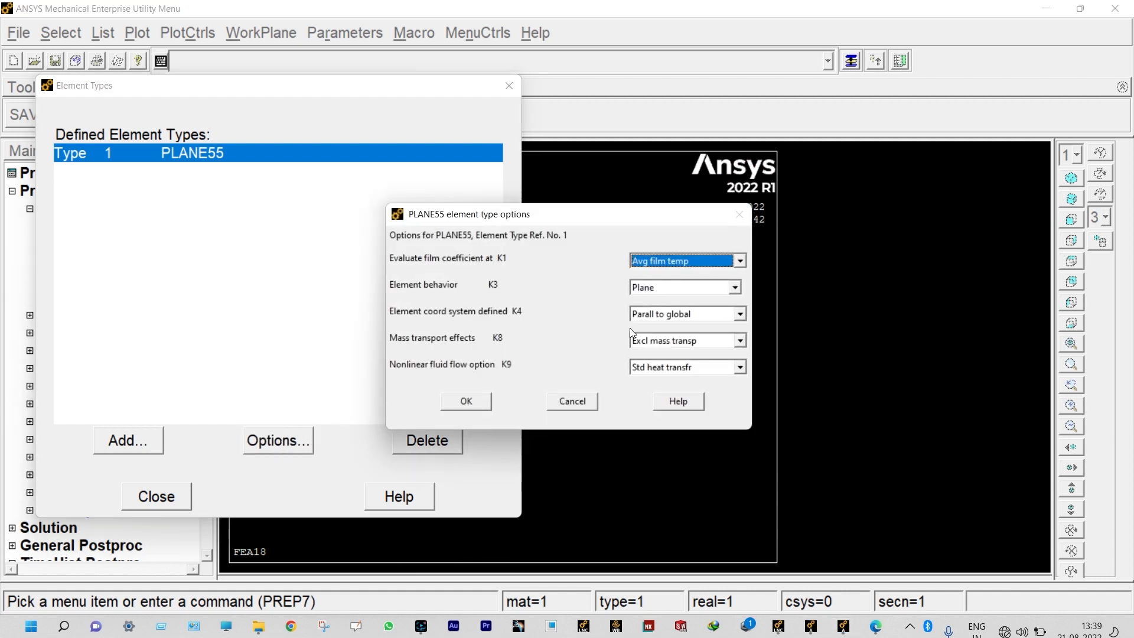
left_click(734, 289)
left_click(687, 325)
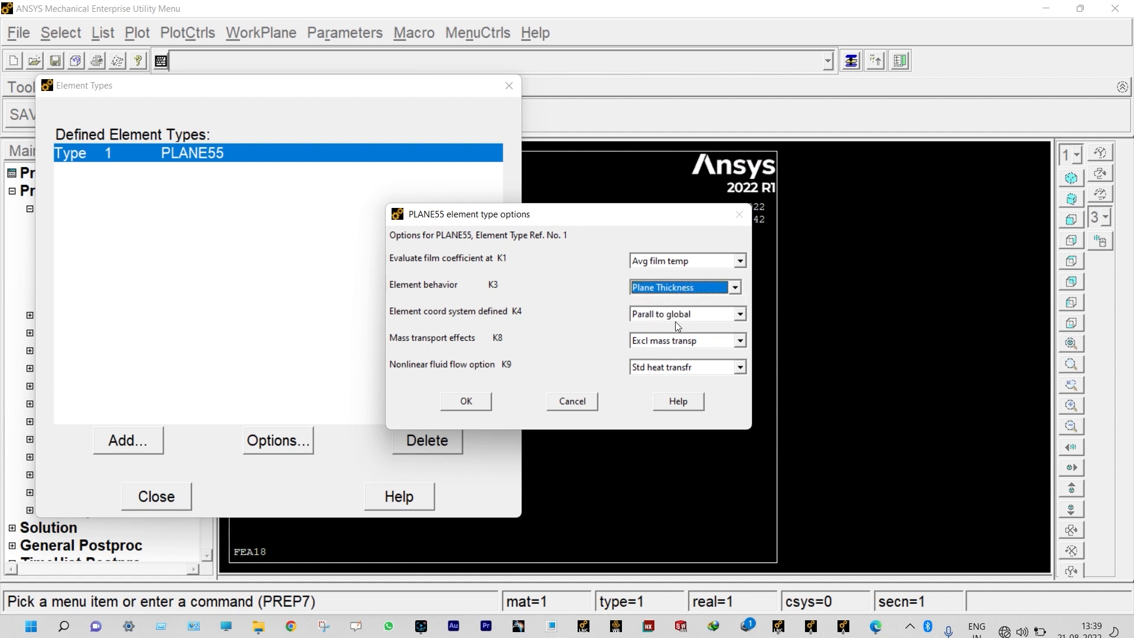
left_click(467, 401)
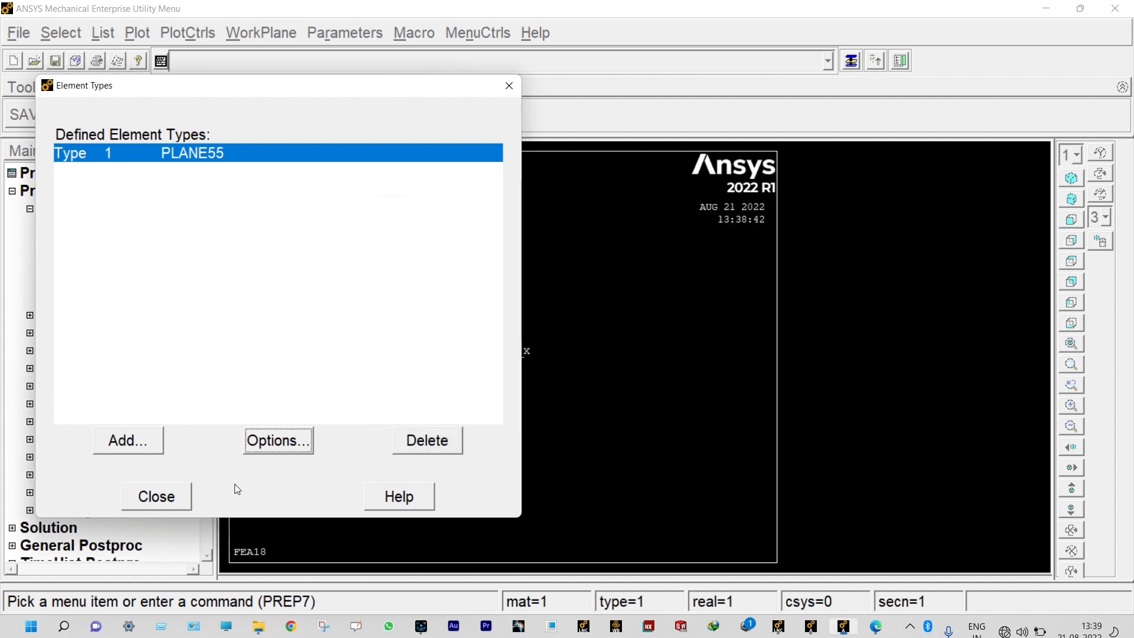
left_click(177, 497)
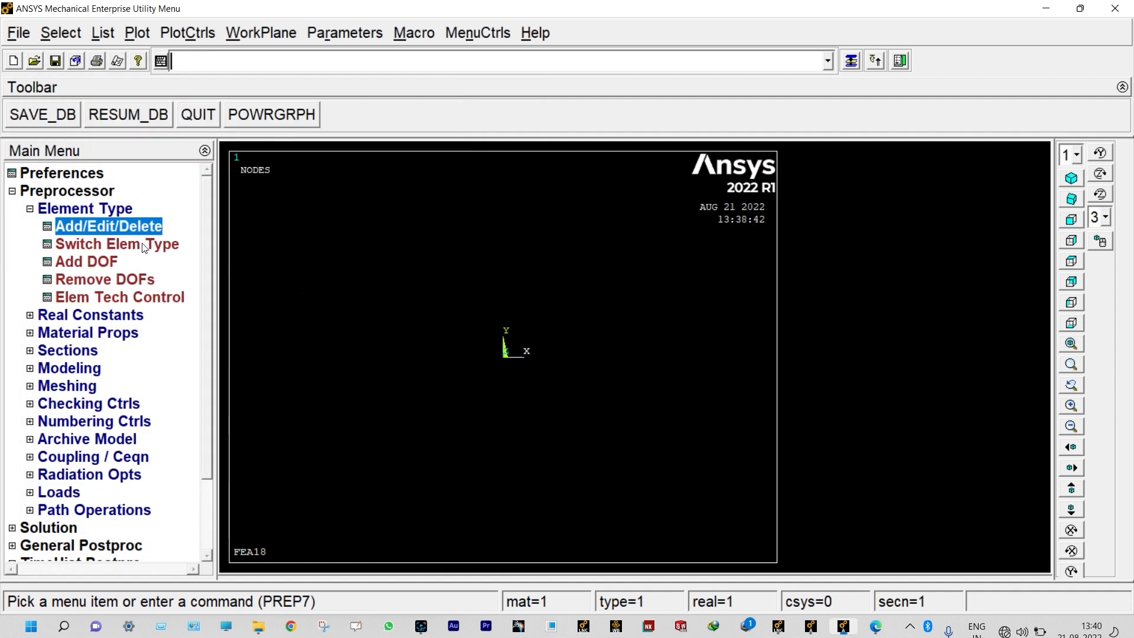
Define real constant set 1 for PLANE55 with a Z-depth thickness of 1
left_click(122, 318)
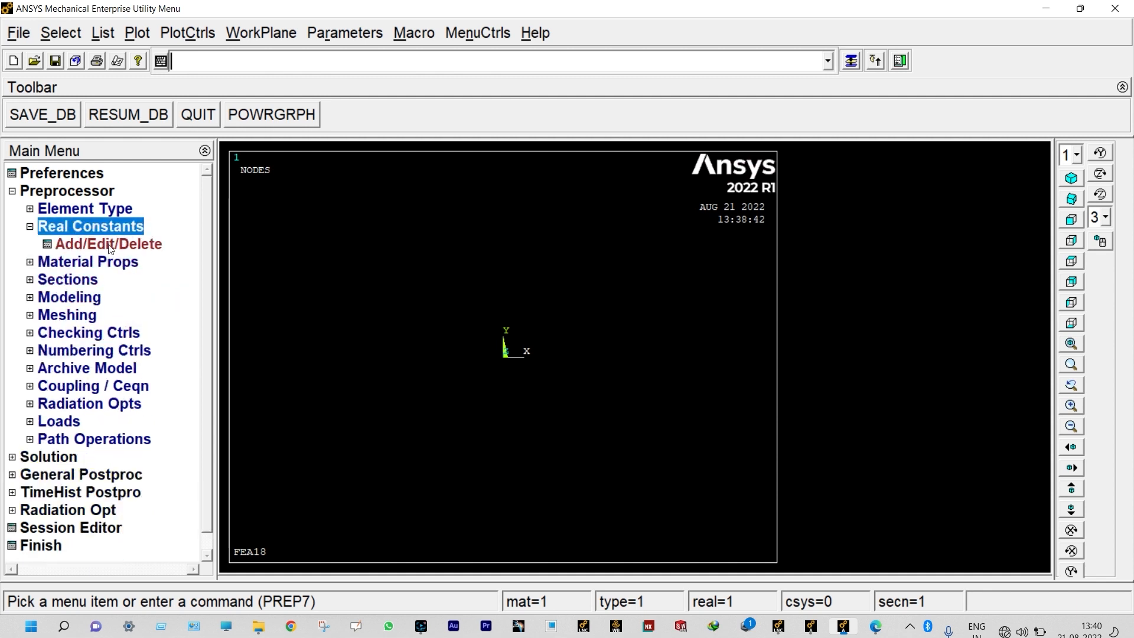
left_click(111, 242)
left_click(104, 331)
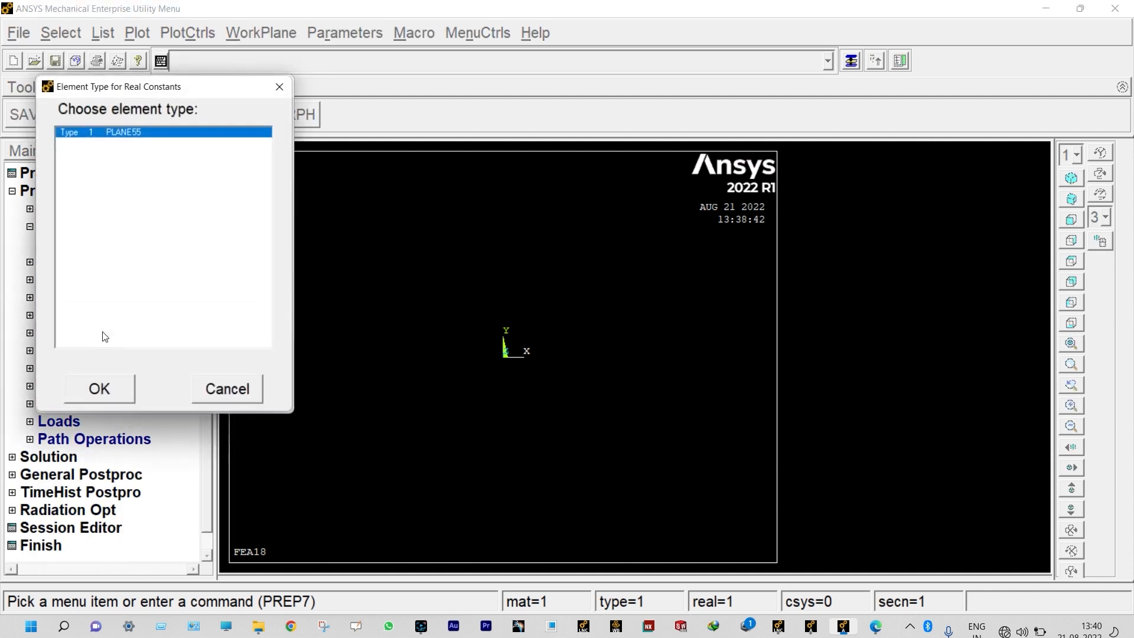
left_click(106, 381)
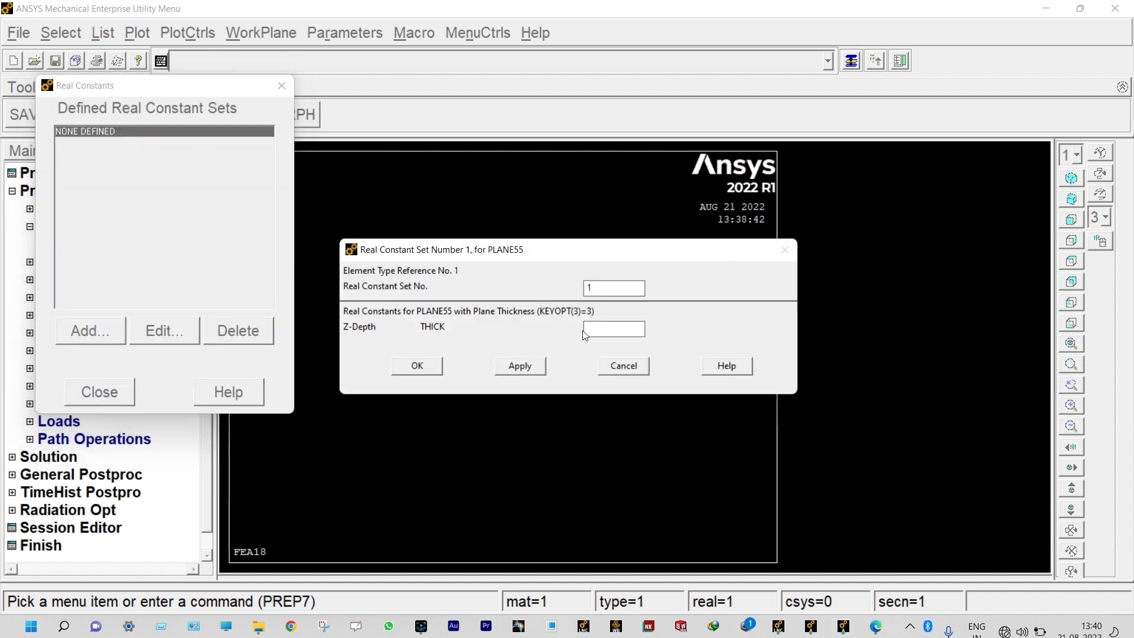
left_click(594, 331)
type("1")
left_click(417, 365)
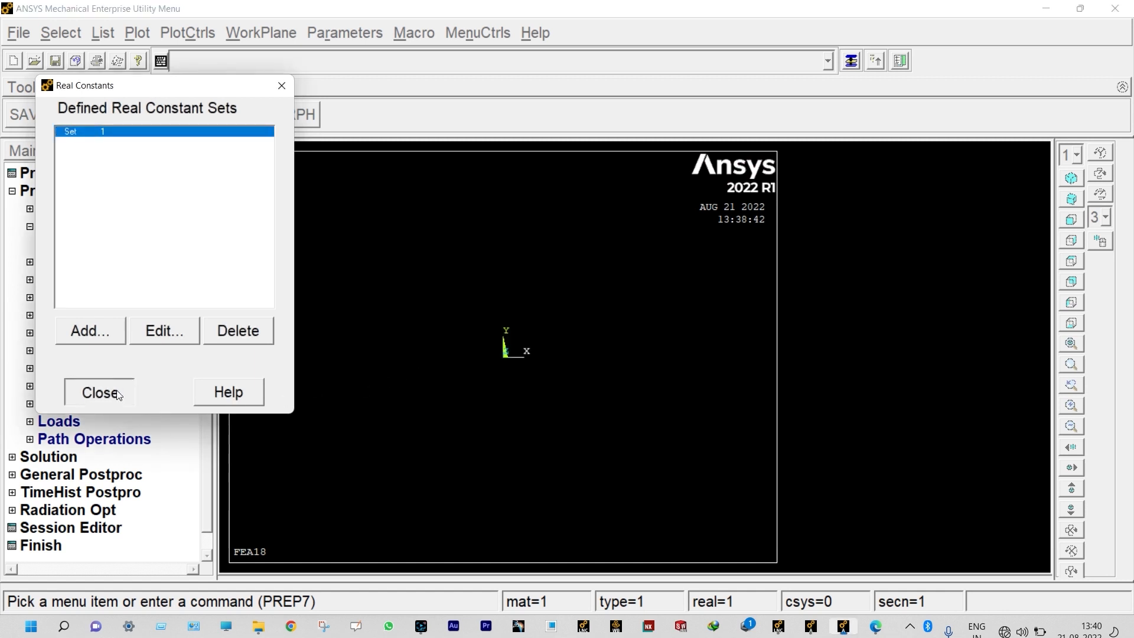
left_click(118, 393)
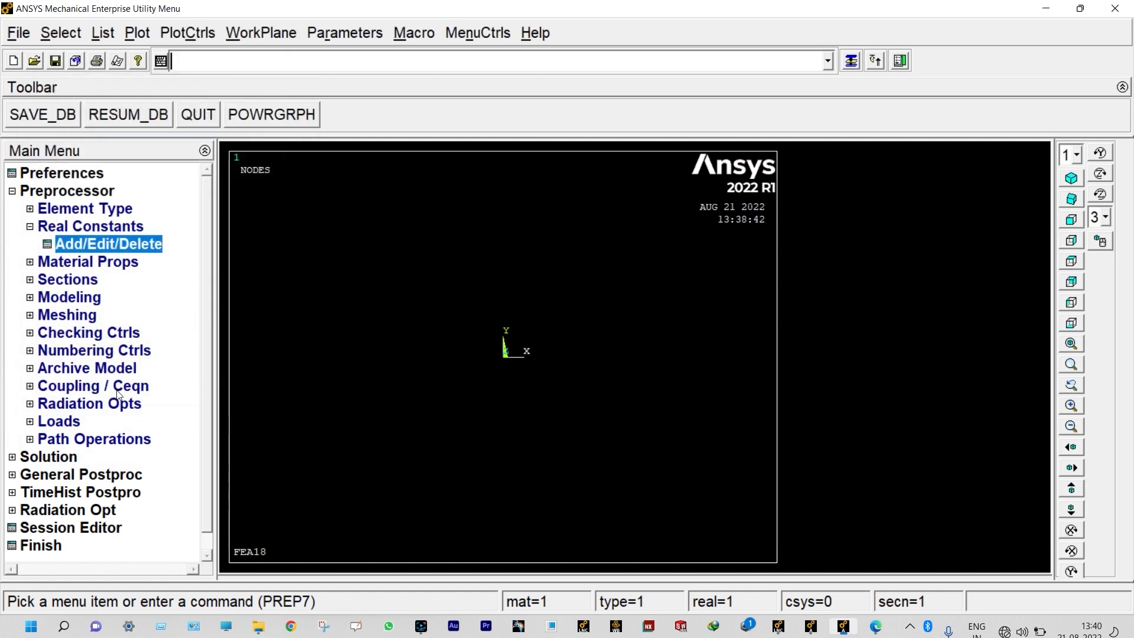
Define an isotropic thermal conductivity KXX of 1.4 for material number 1
left_click(104, 265)
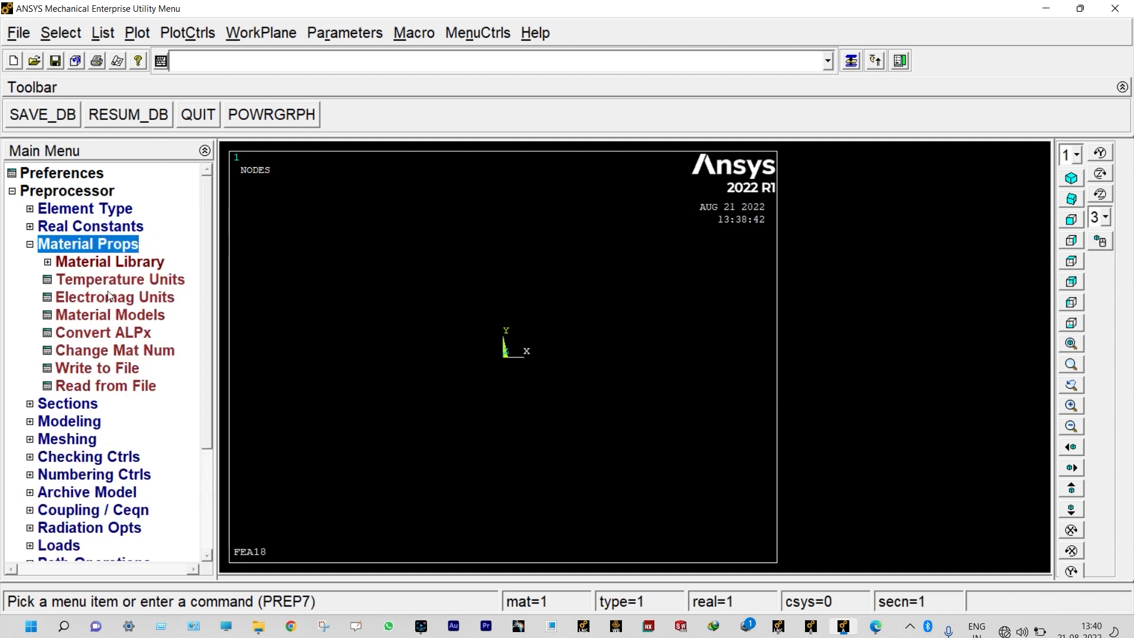
left_click(115, 319)
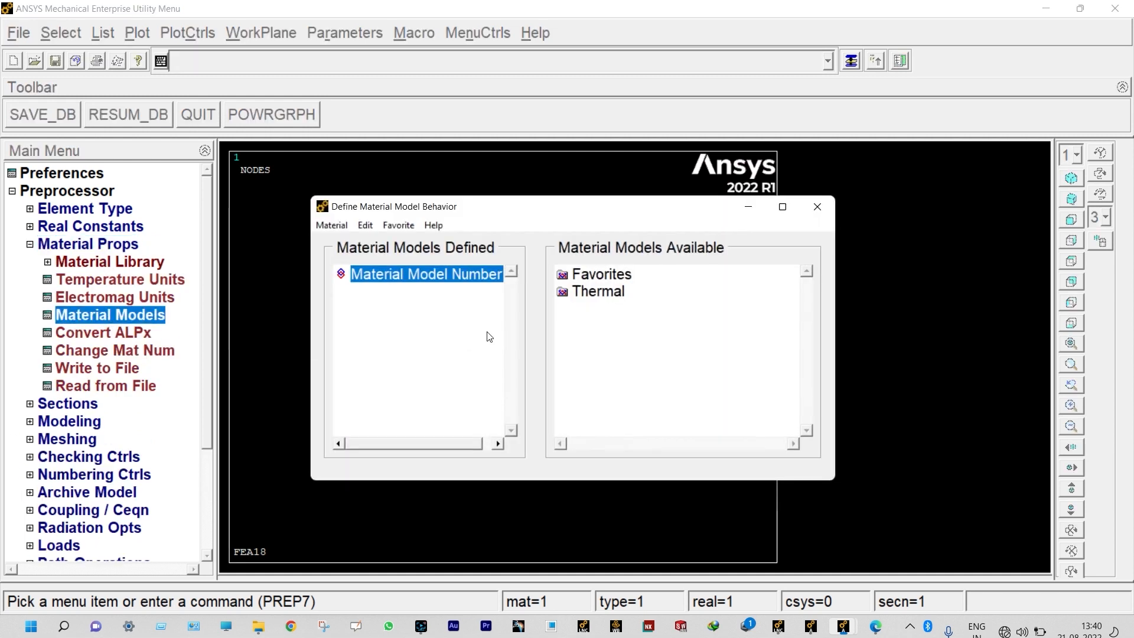
double_click(596, 292)
left_click(621, 309)
double_click(621, 312)
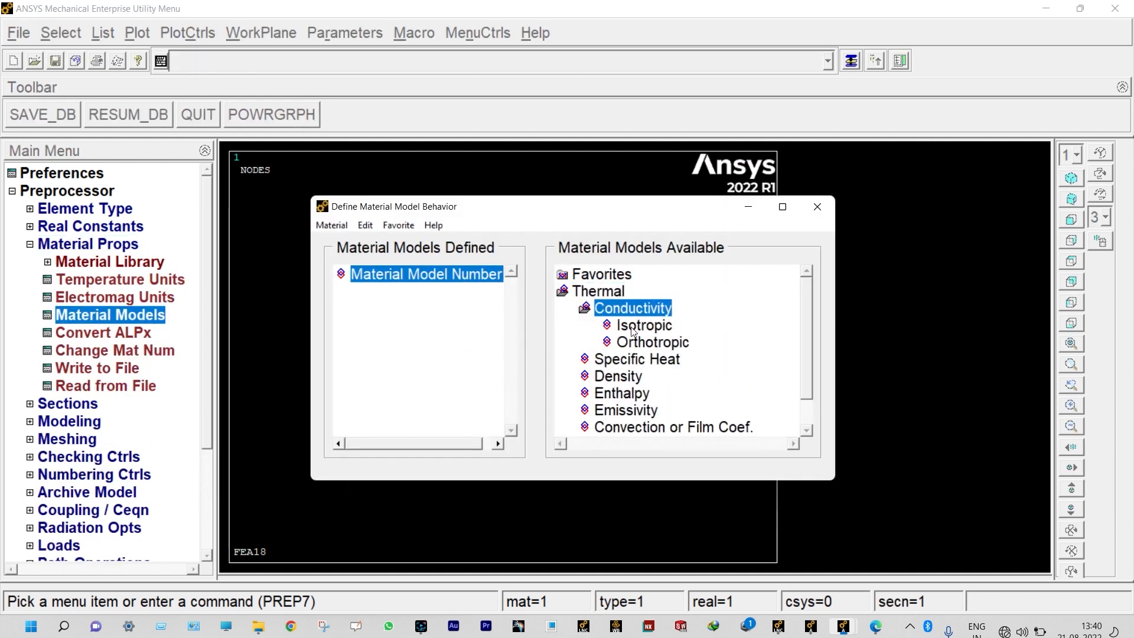
double_click(632, 325)
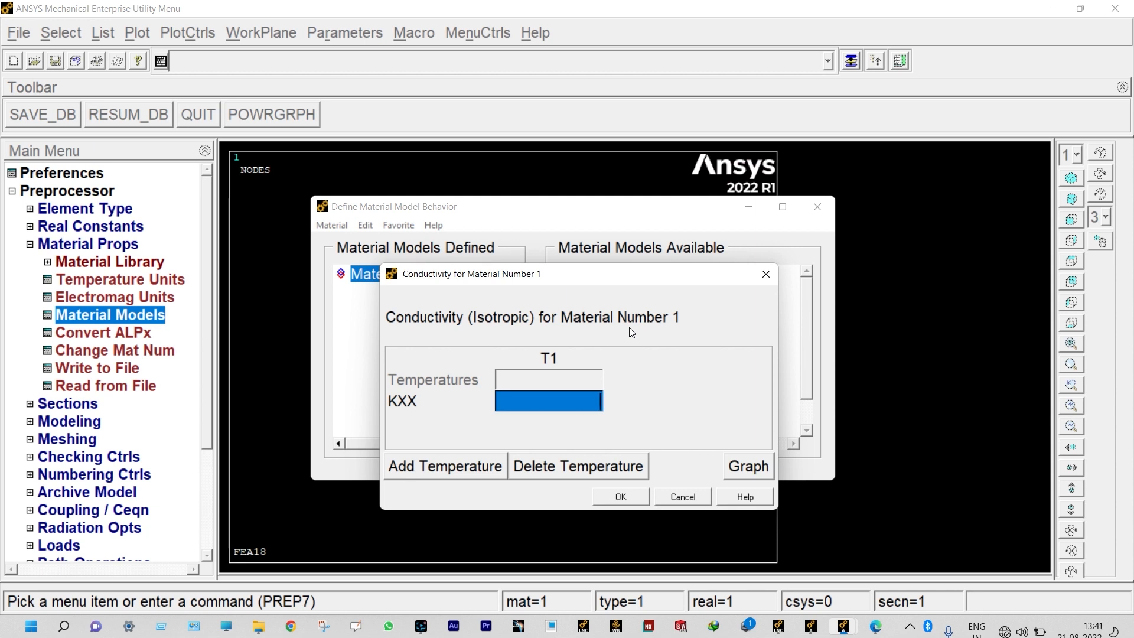
type("1.4")
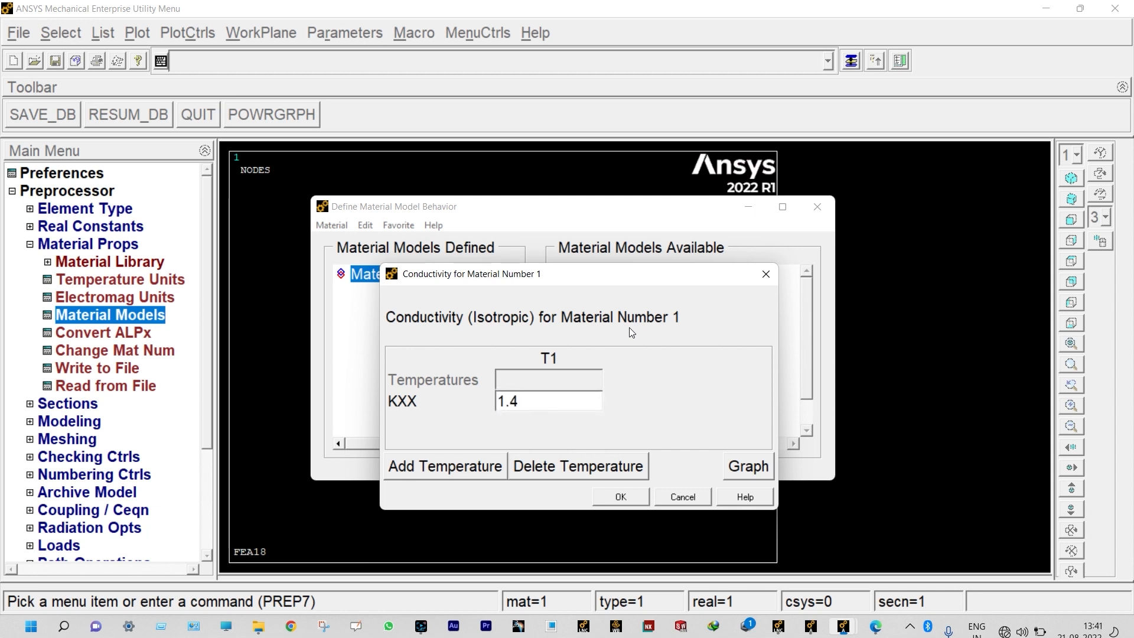
left_click(620, 496)
Create nodes in the active coordinate system at X 0.1 and X 0.3 on the baseline
left_click(68, 421)
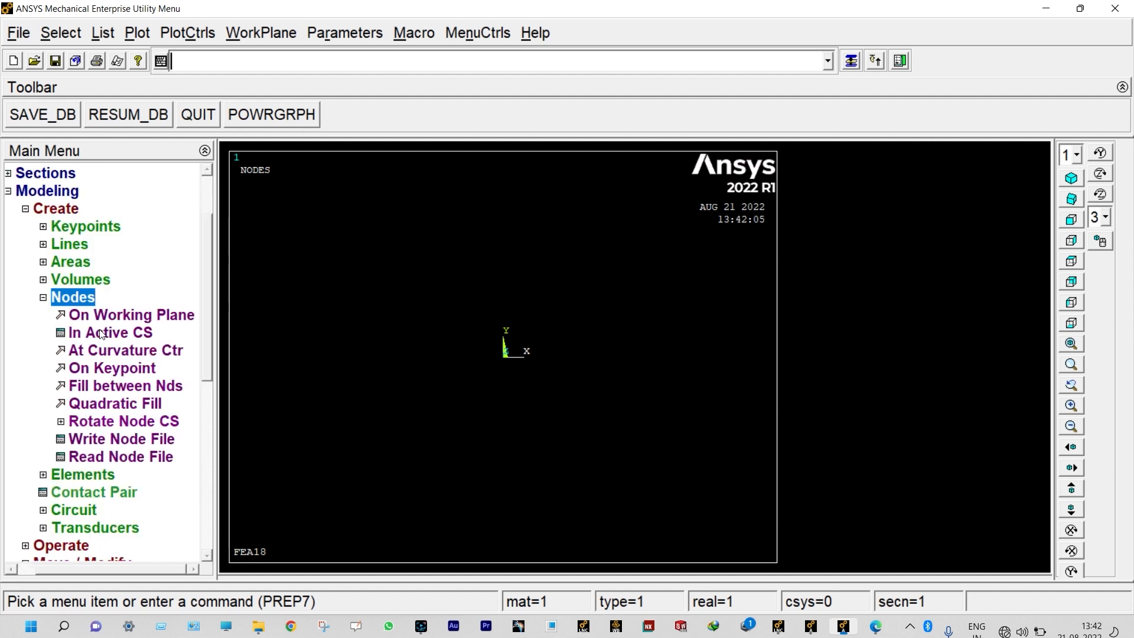
left_click(102, 332)
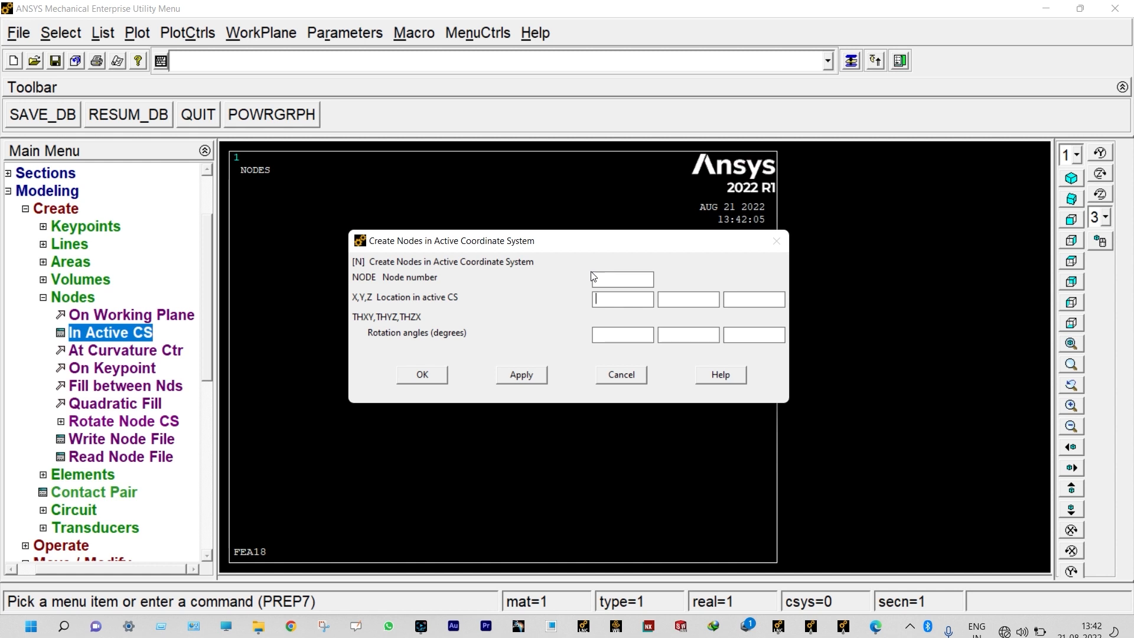
type("0.1")
left_click(516, 374)
left_click(617, 298)
type("3")
left_click(515, 377)
Create the remaining nodes in the active coordinate system at (0.1, 0.1), (0.2, 0.1) and (0.3, 0.3)
left_click(614, 297)
key("BackSpace")
left_click(691, 296)
type("0.1")
left_click(522, 375)
left_click(620, 300)
type("2")
left_click(520, 379)
left_click(416, 374)
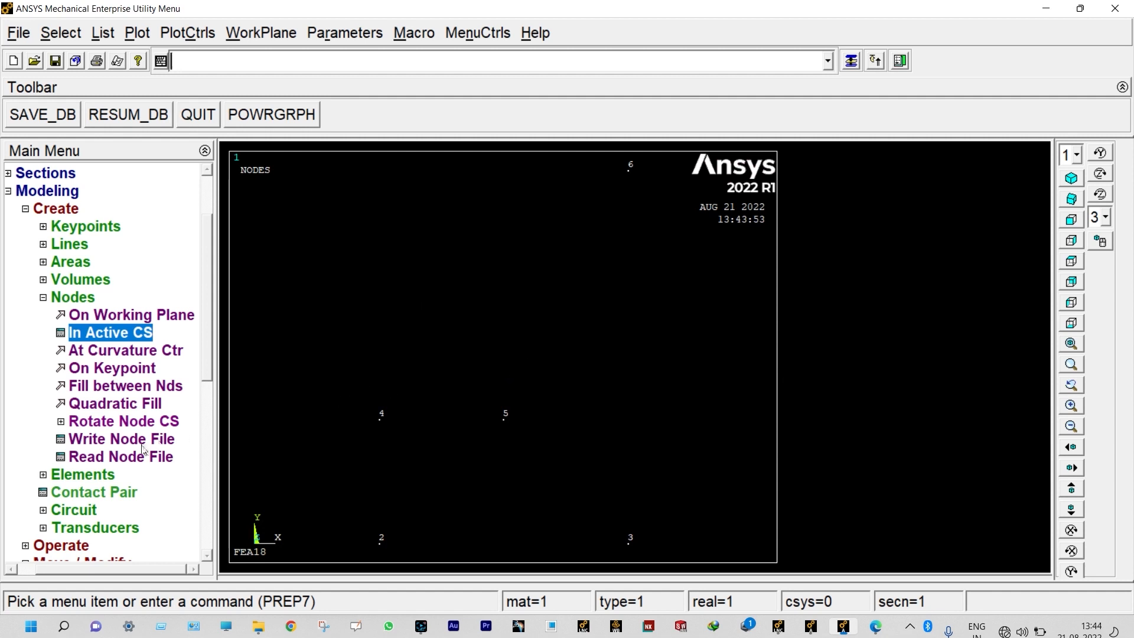
Create two auto-numbered triangular elements, one through nodes 2, 3 and 5 and one through nodes 2, 5 and 4
left_click(83, 475)
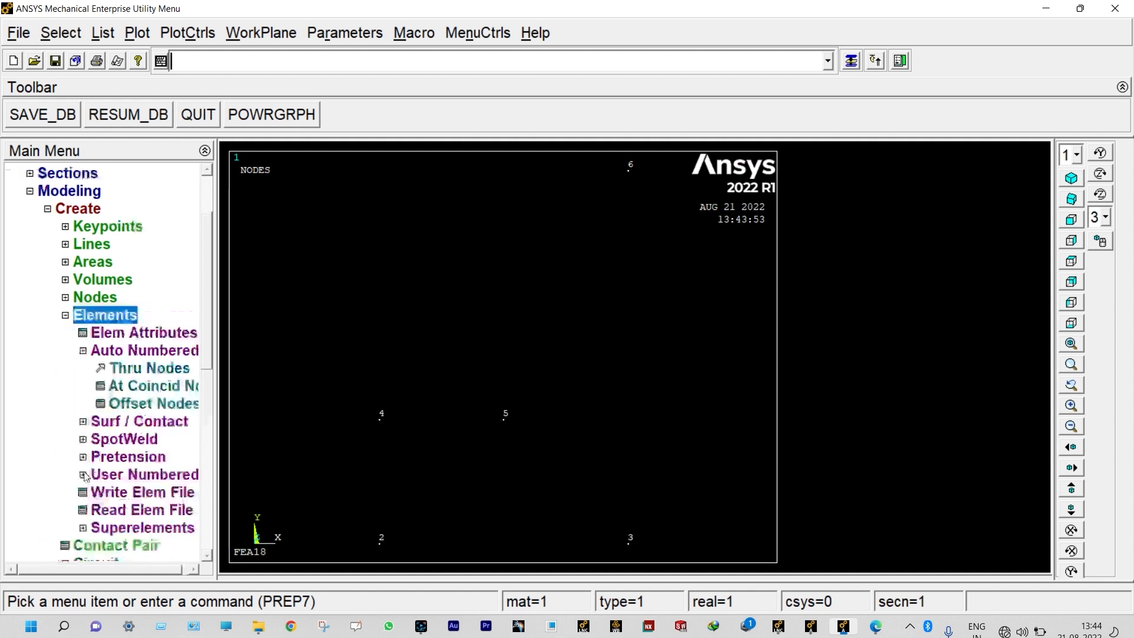
left_click(149, 368)
left_click(380, 542)
left_click(628, 542)
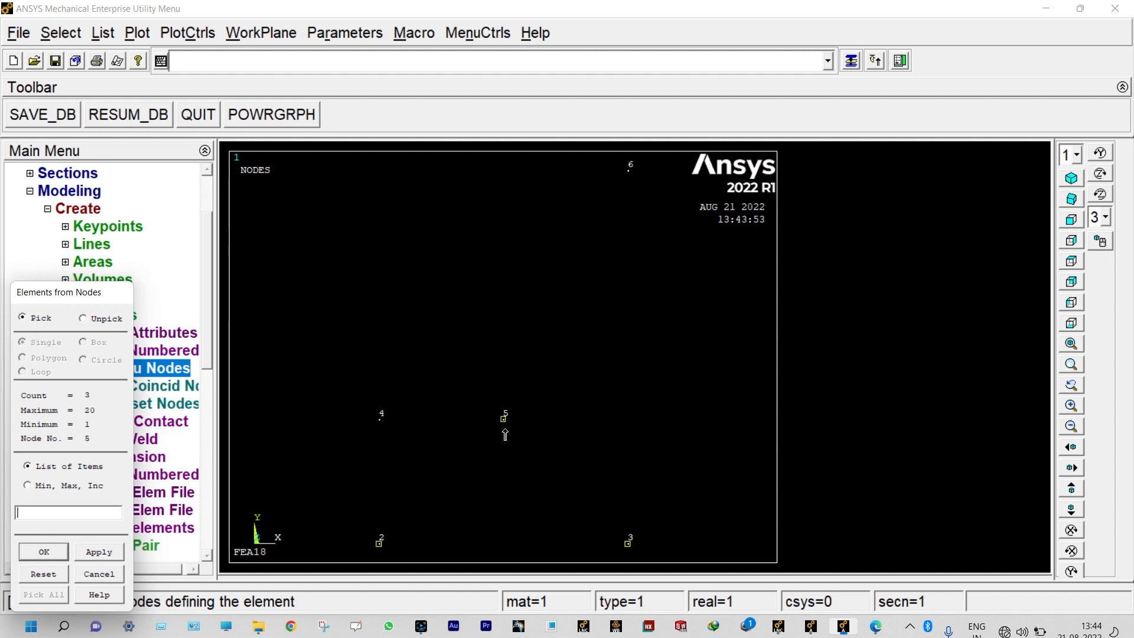
left_click(101, 554)
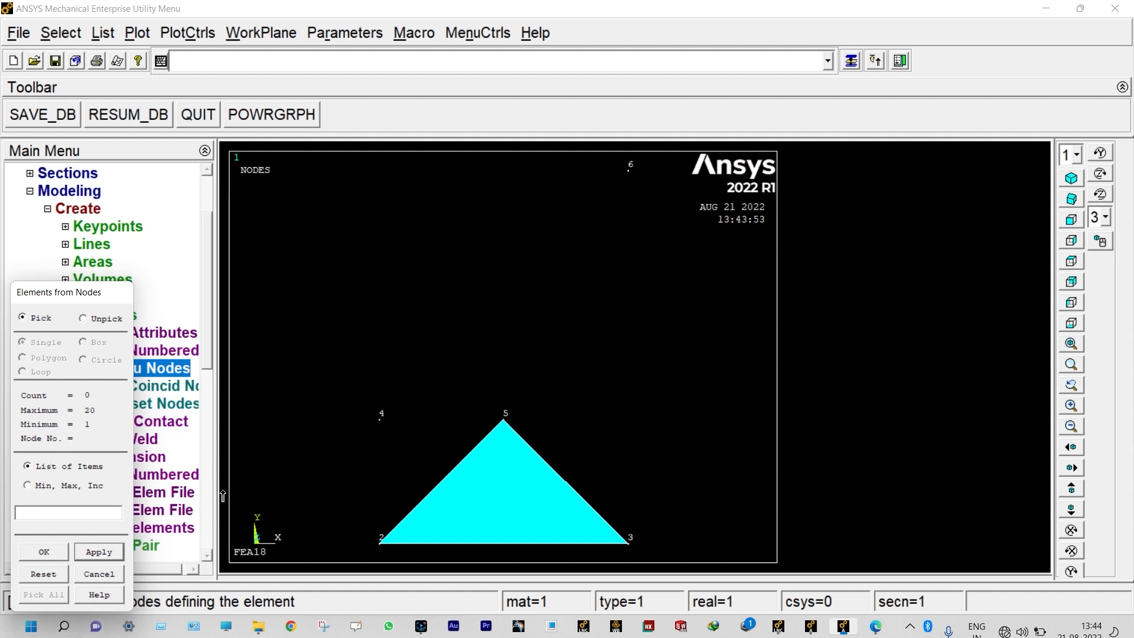
left_click(369, 554)
left_click(485, 421)
left_click(397, 431)
left_click(99, 551)
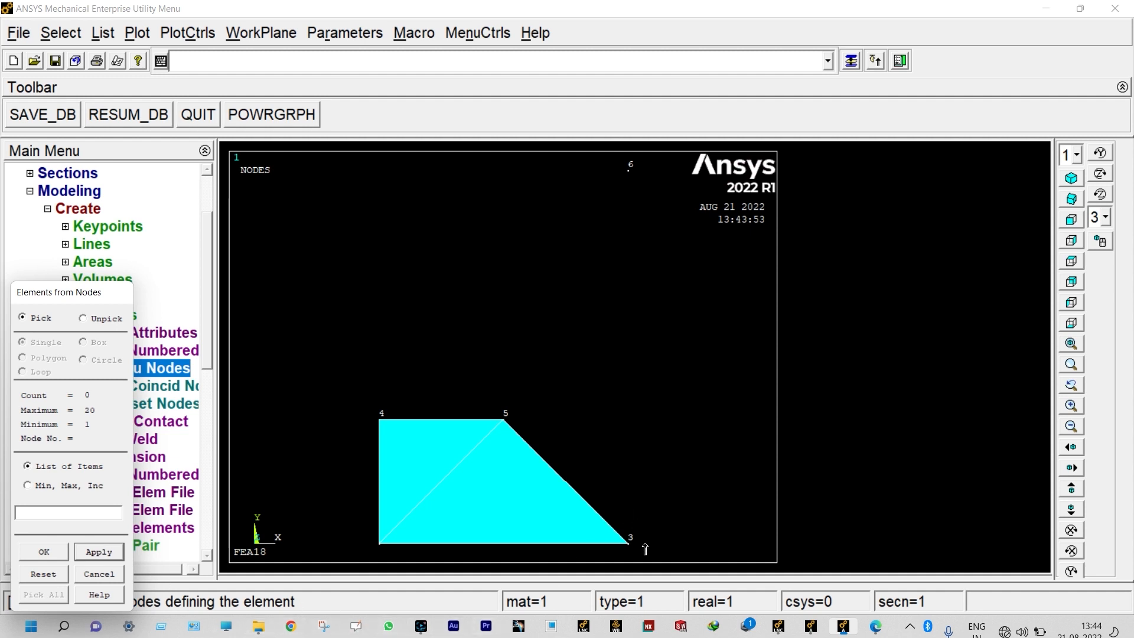
Create two more triangular elements, one through nodes 3, 5 and 6 and one through nodes 4, 5 and 6
left_click(524, 414)
left_click(630, 182)
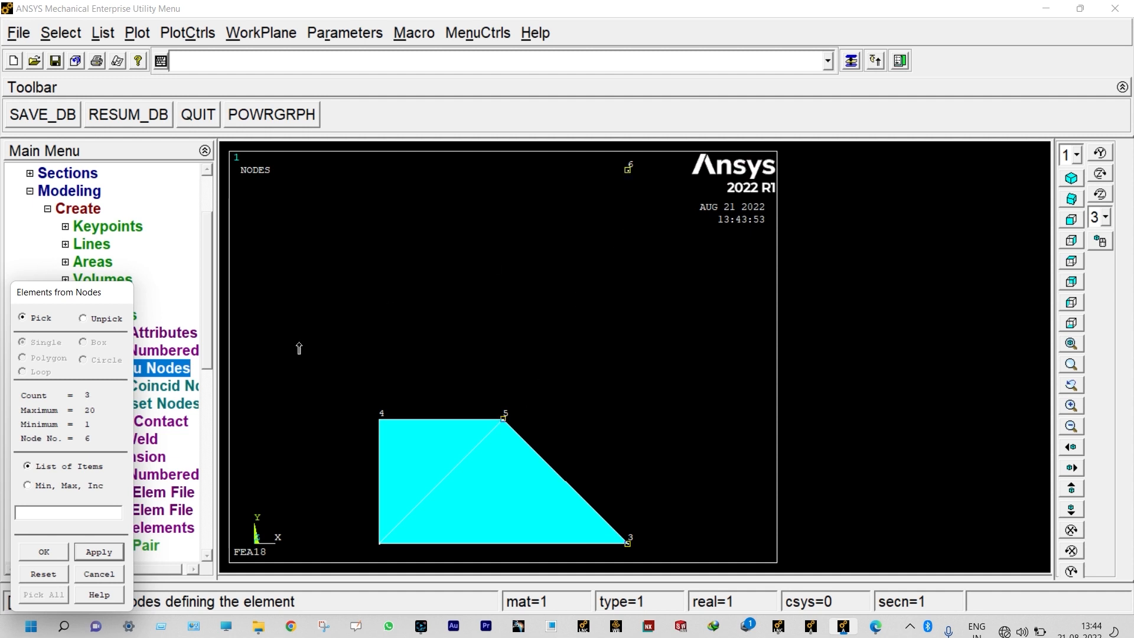
left_click(100, 553)
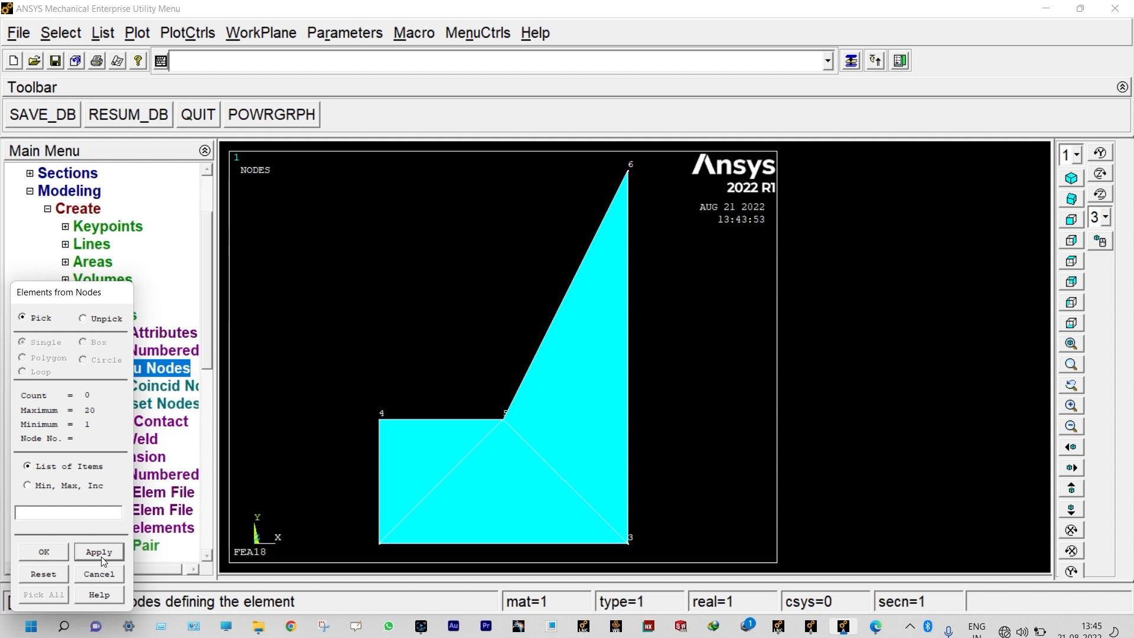
left_click(379, 418)
left_click(503, 418)
left_click(617, 178)
left_click(43, 551)
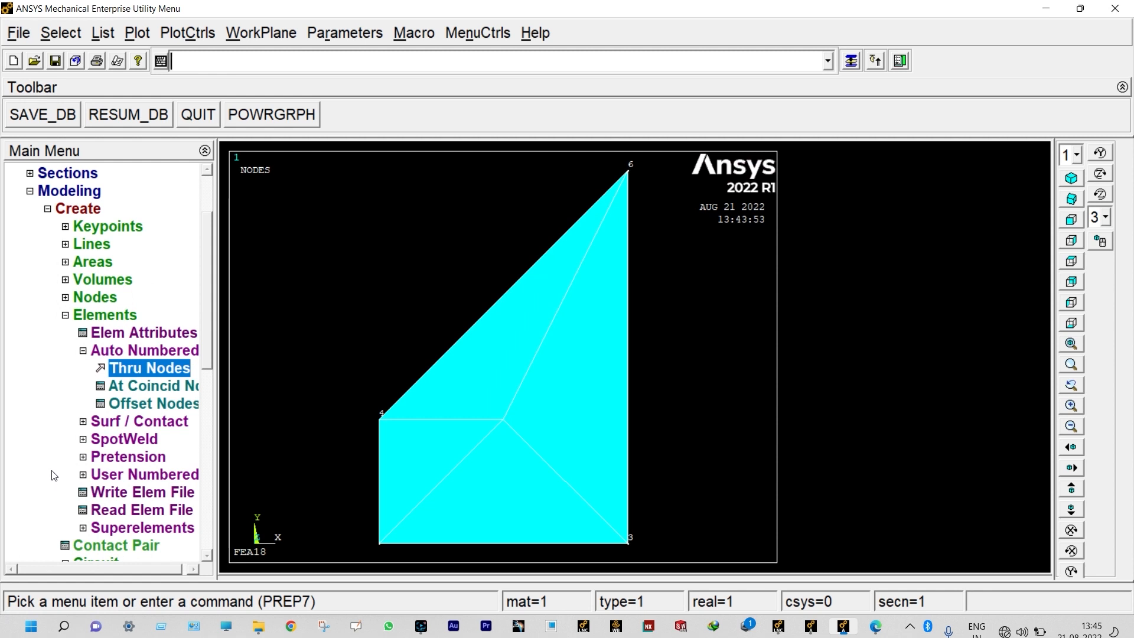
Set the analysis type of the new analysis to Steady-State
left_click(66, 316)
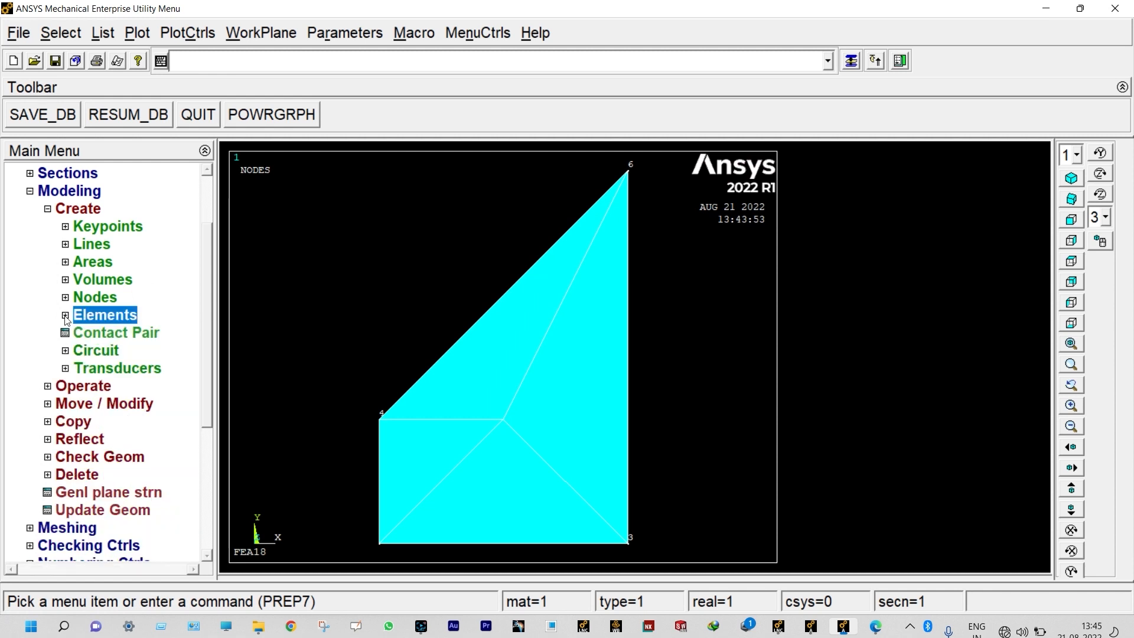
left_click(30, 192)
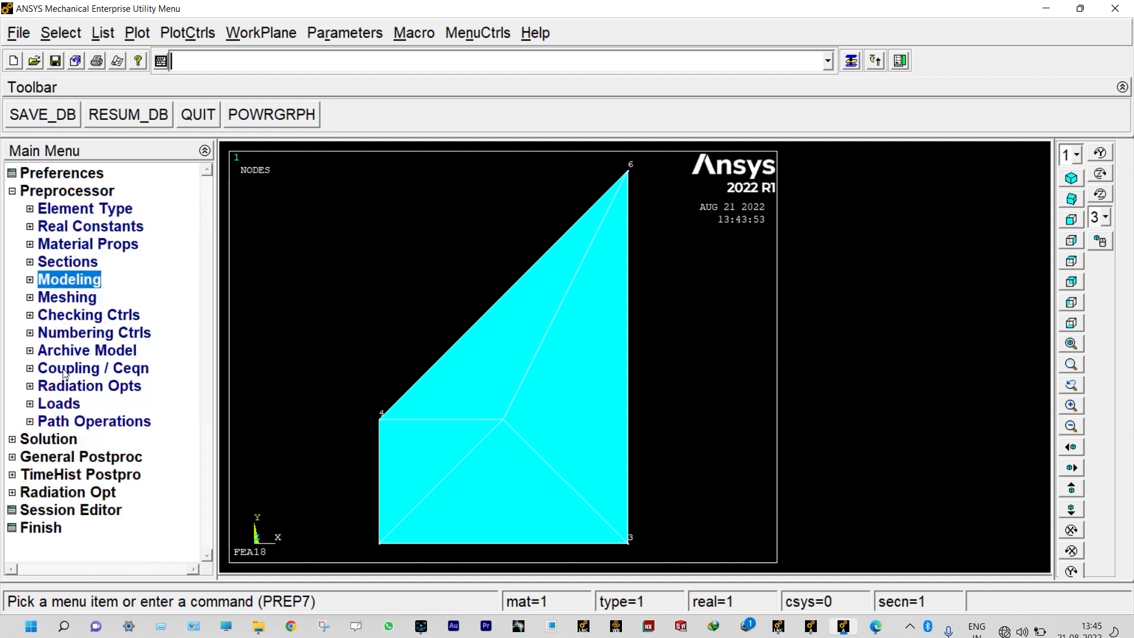
left_click(63, 403)
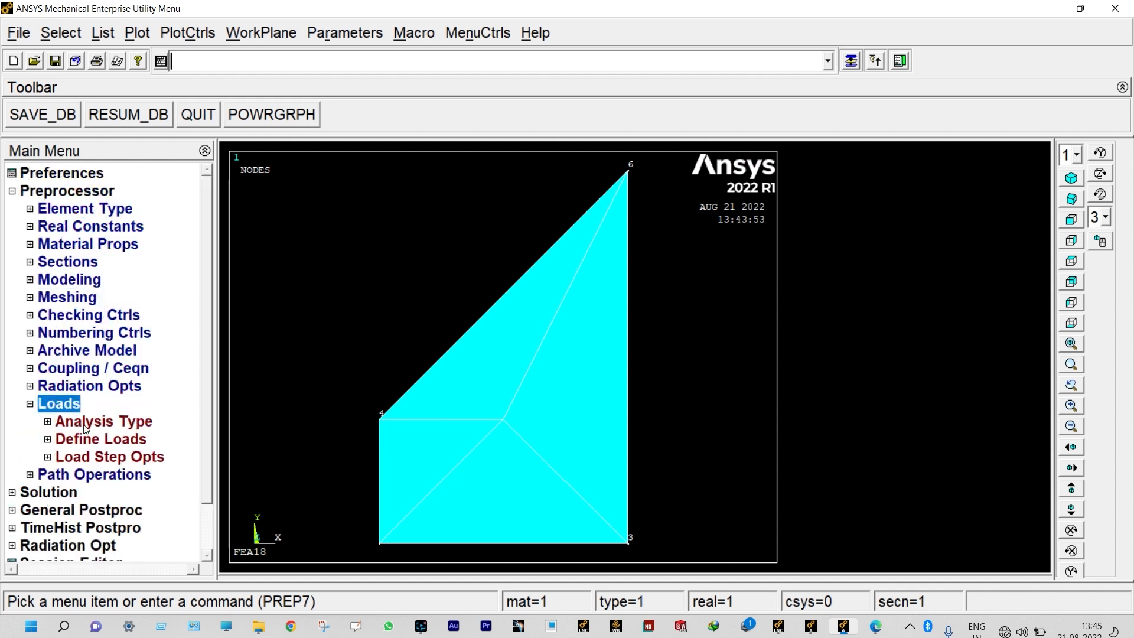
left_click(83, 423)
left_click(104, 443)
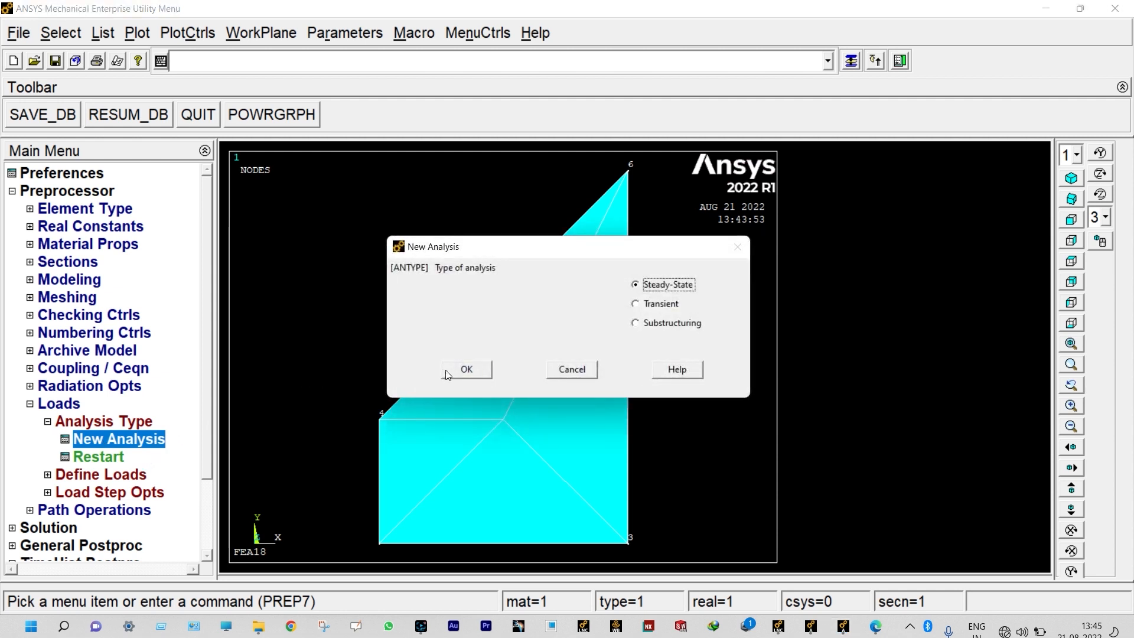
left_click(462, 369)
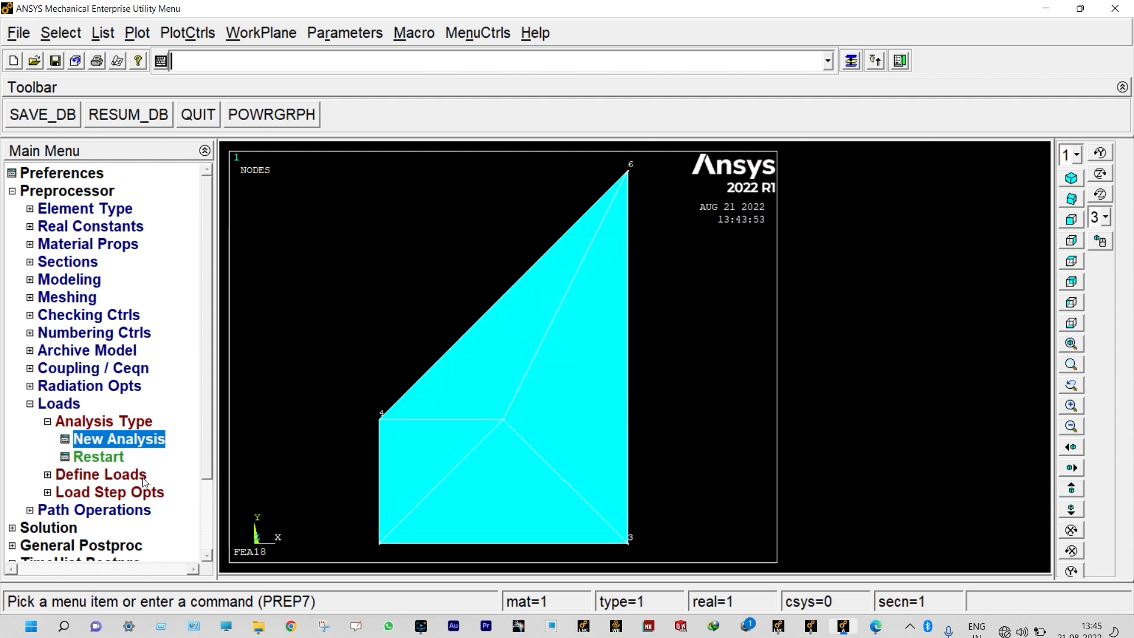
Apply a constant temperature load of 300 with the TEMP degree of freedom on nodes 2 and 4 along the model's vertical left edge
left_click(143, 476)
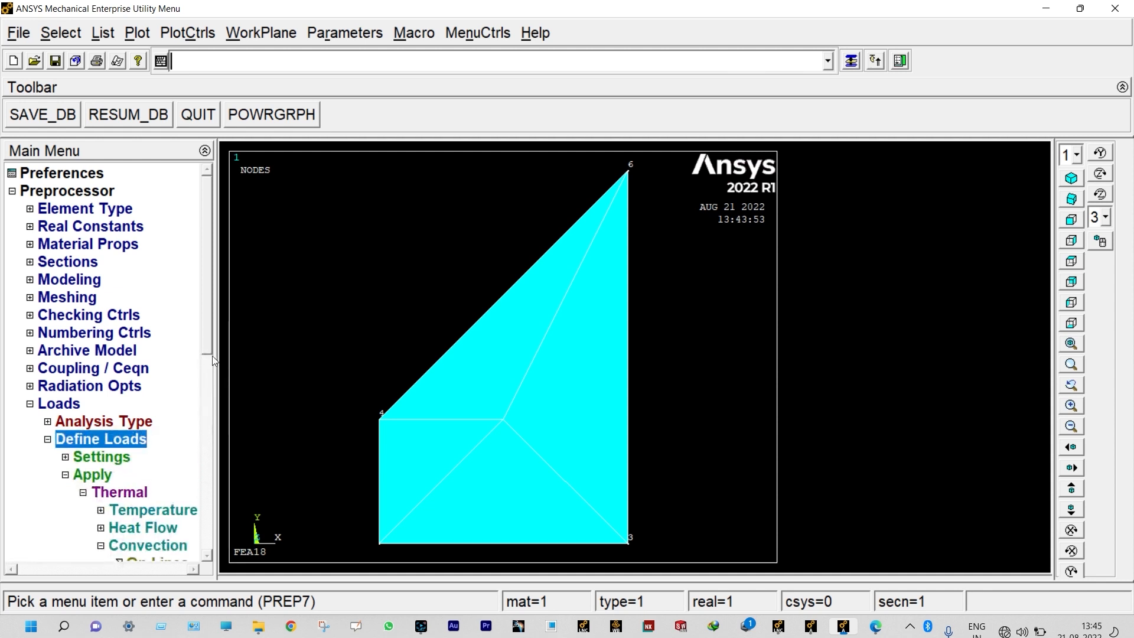
left_click_drag(205, 341, 205, 365)
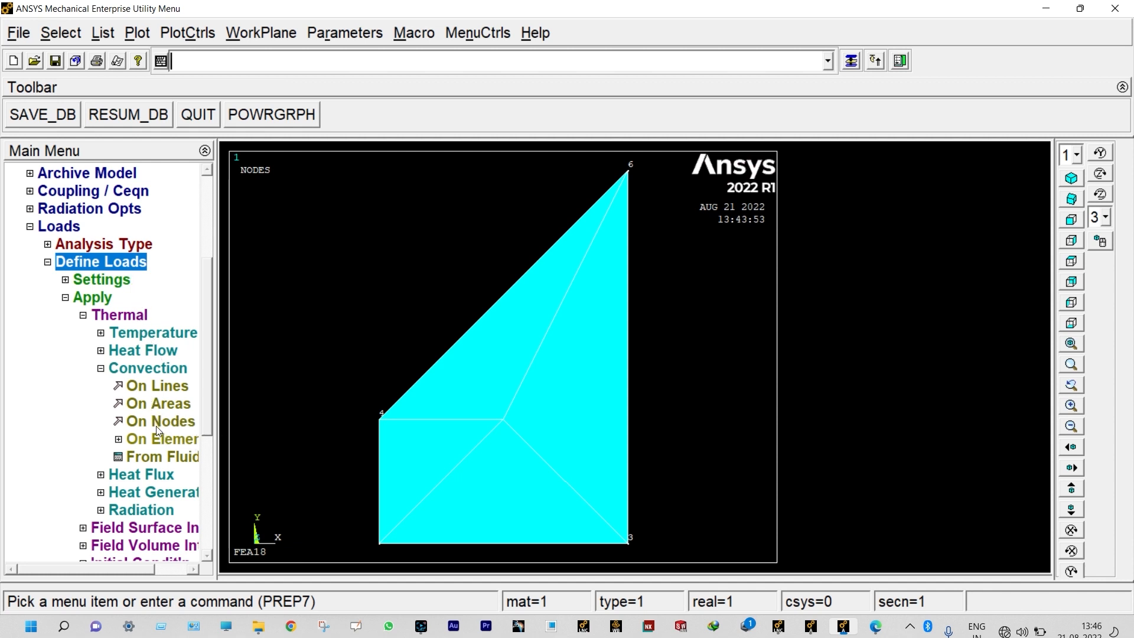
left_click(139, 329)
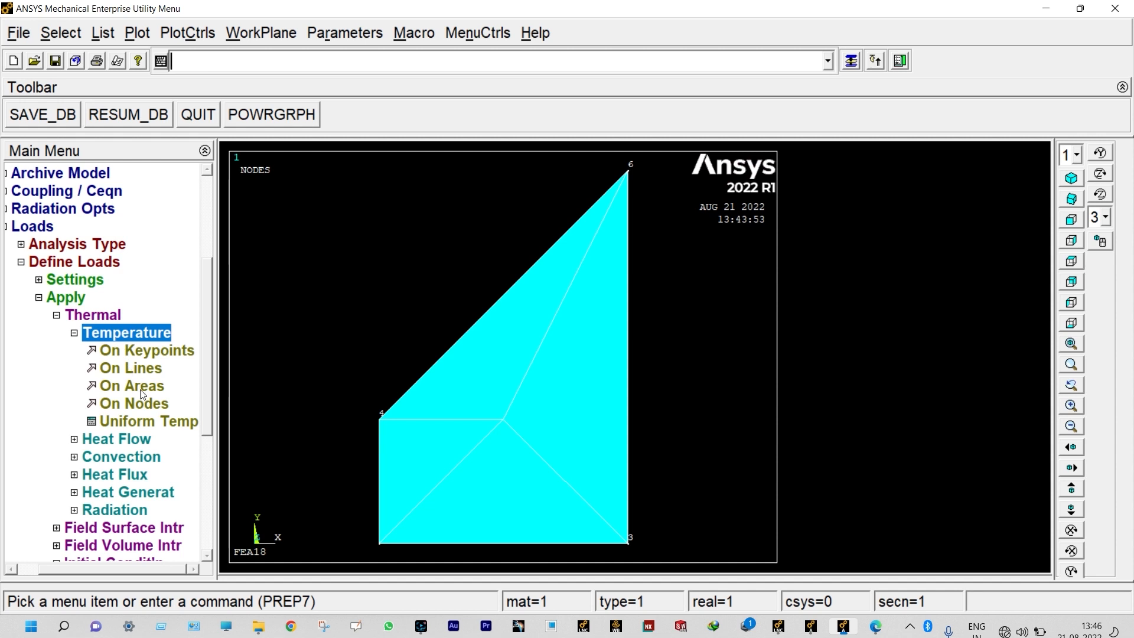
left_click(143, 406)
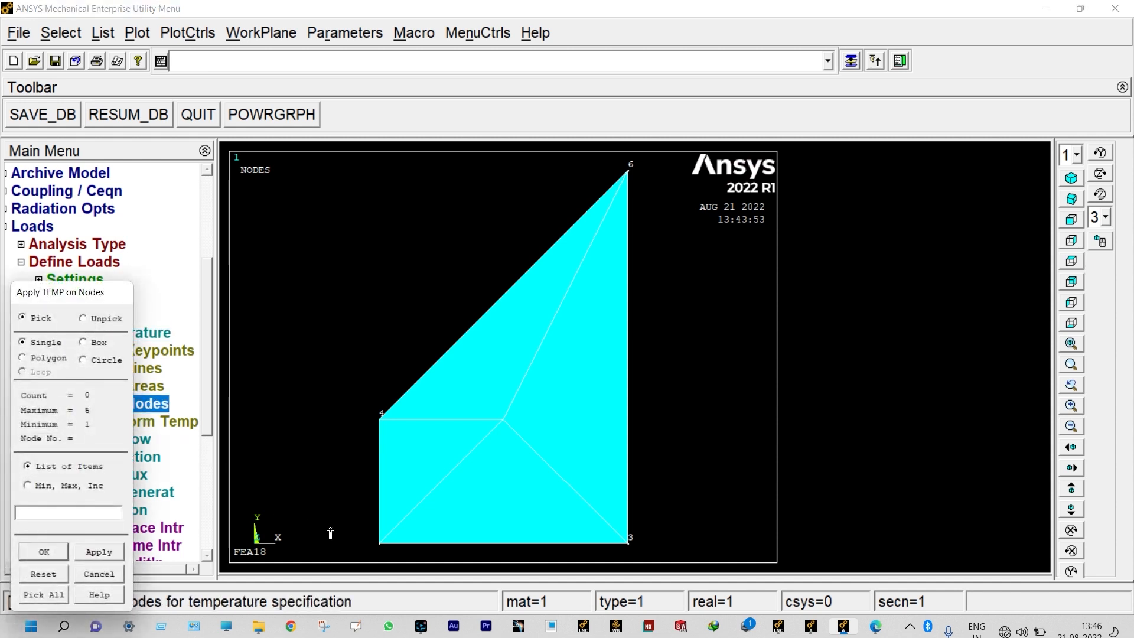
left_click(369, 553)
left_click(377, 420)
left_click(44, 552)
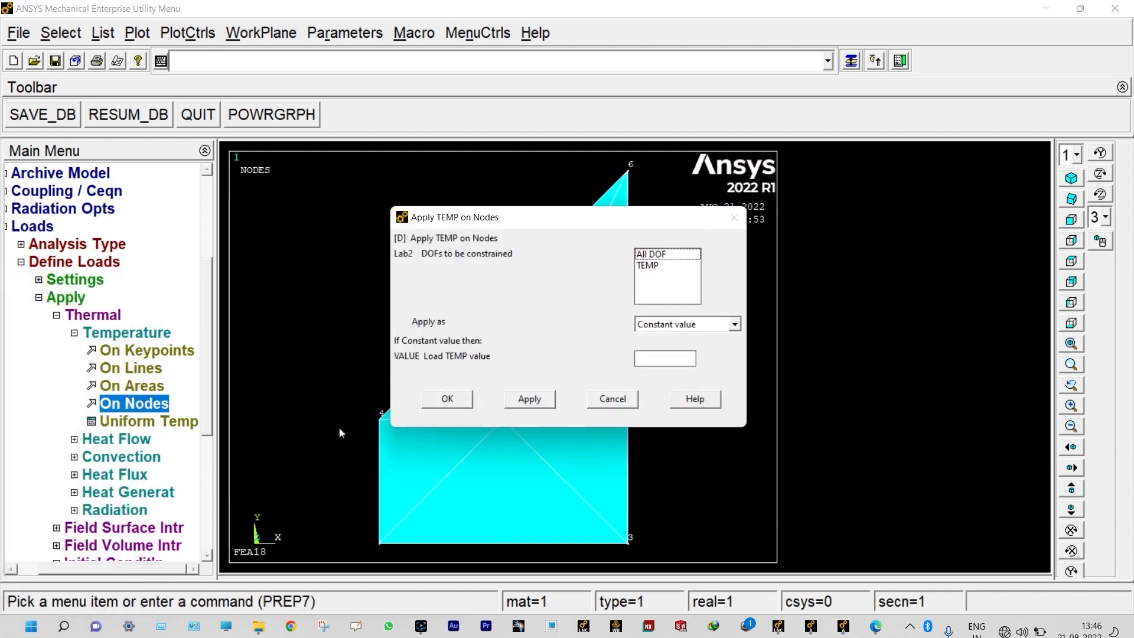
left_click(650, 266)
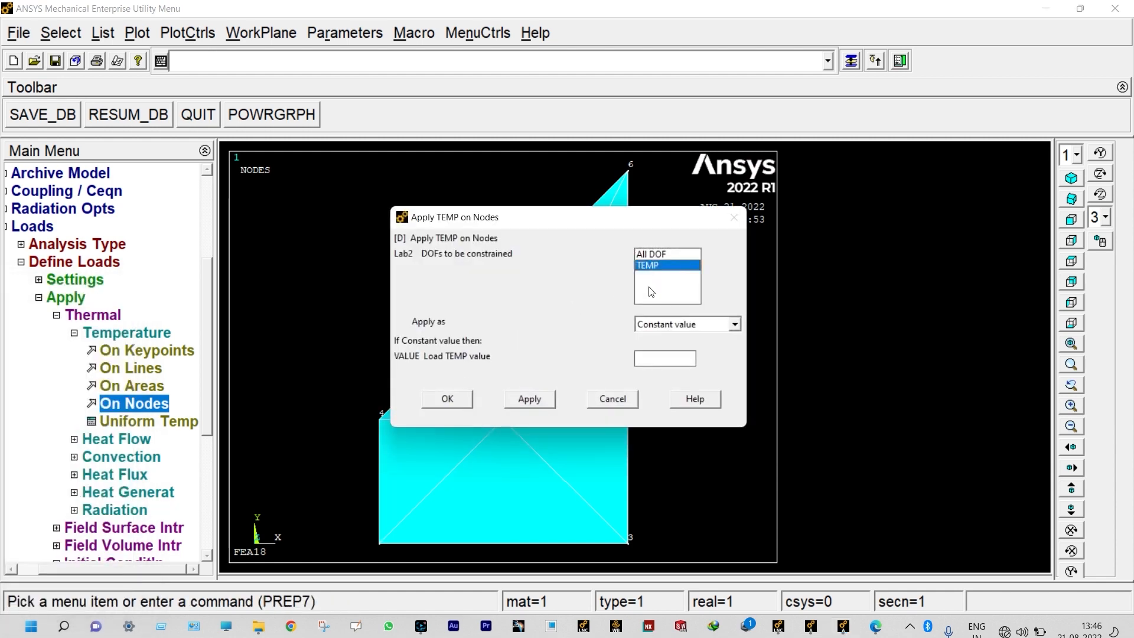
left_click(645, 357)
type("300")
left_click(447, 400)
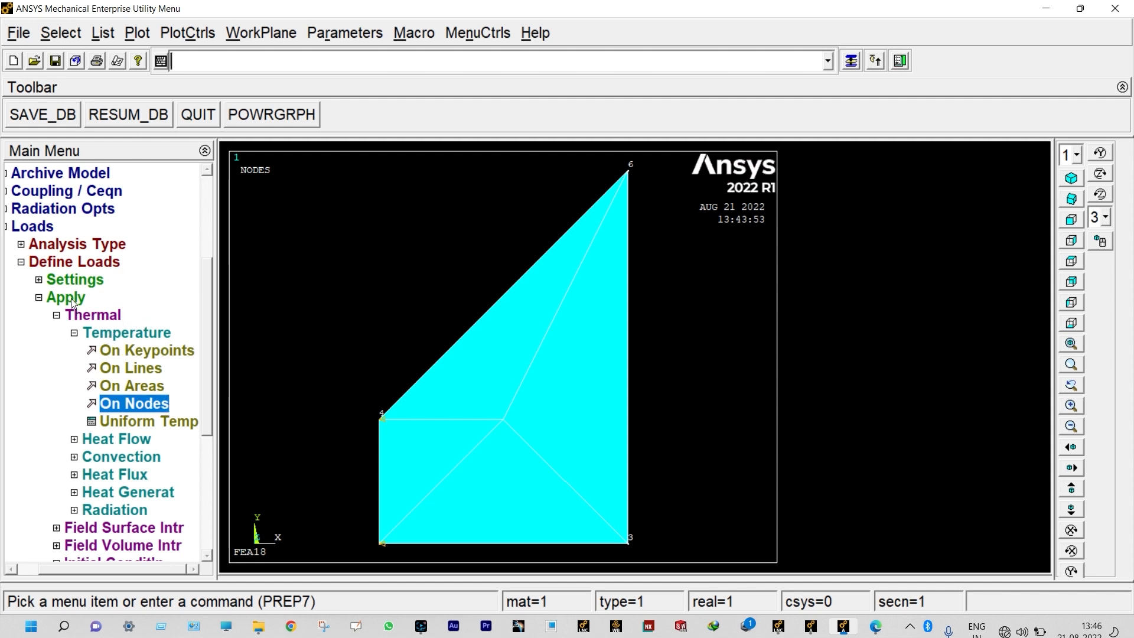
Apply convection on nodes 3 and 6 with a constant film coefficient of 27 and a bulk temperature of 20
left_click(111, 460)
left_click(126, 424)
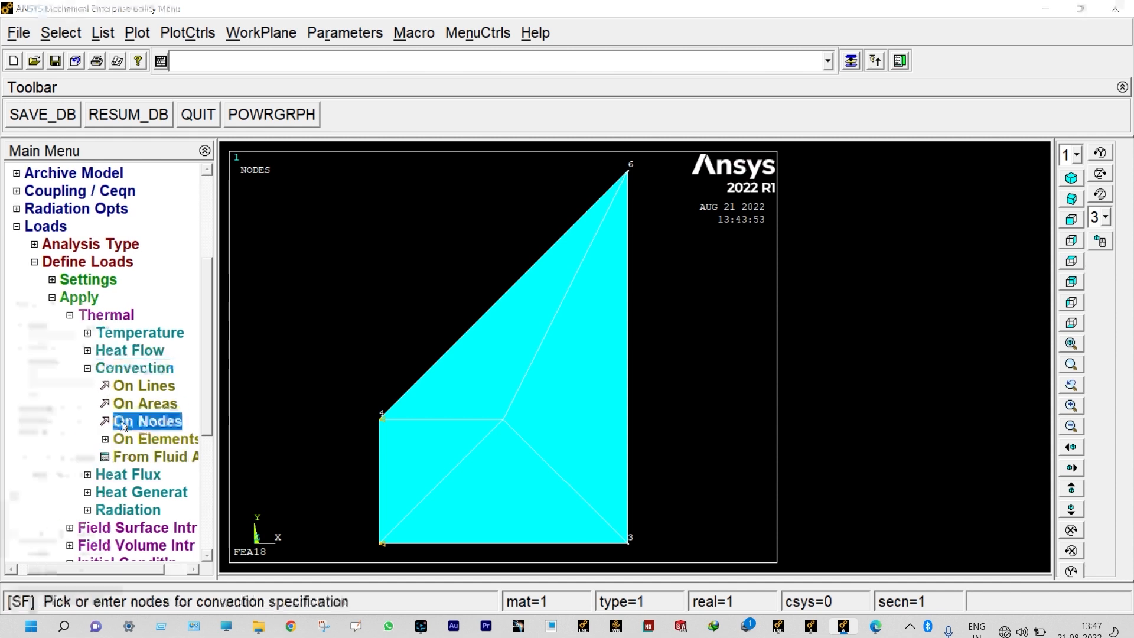
left_click(636, 547)
left_click(638, 170)
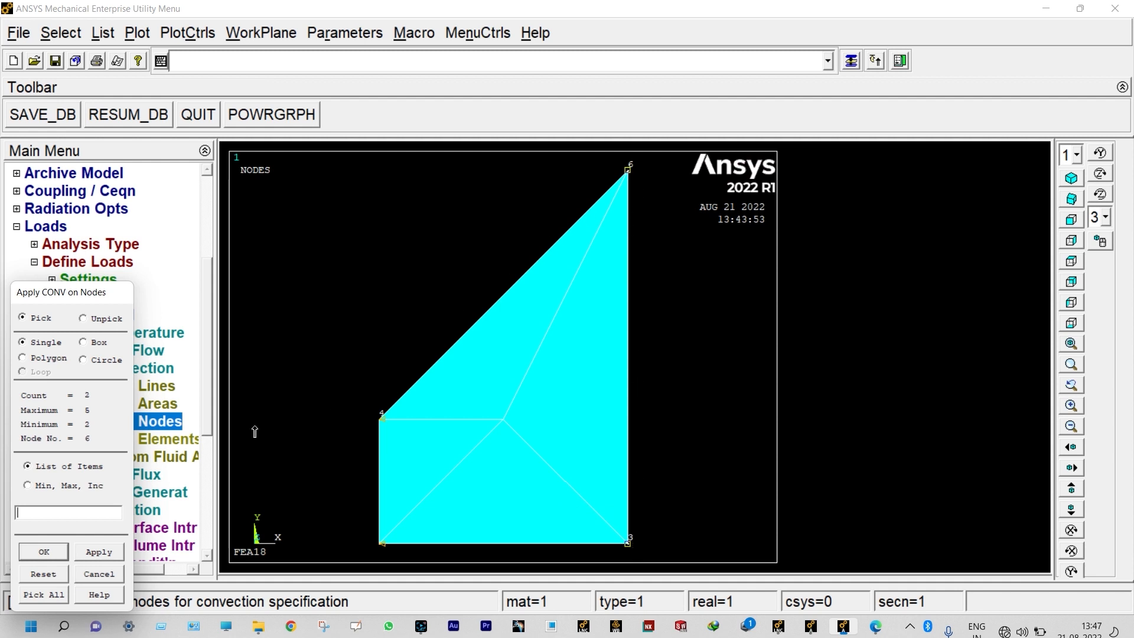
left_click(59, 552)
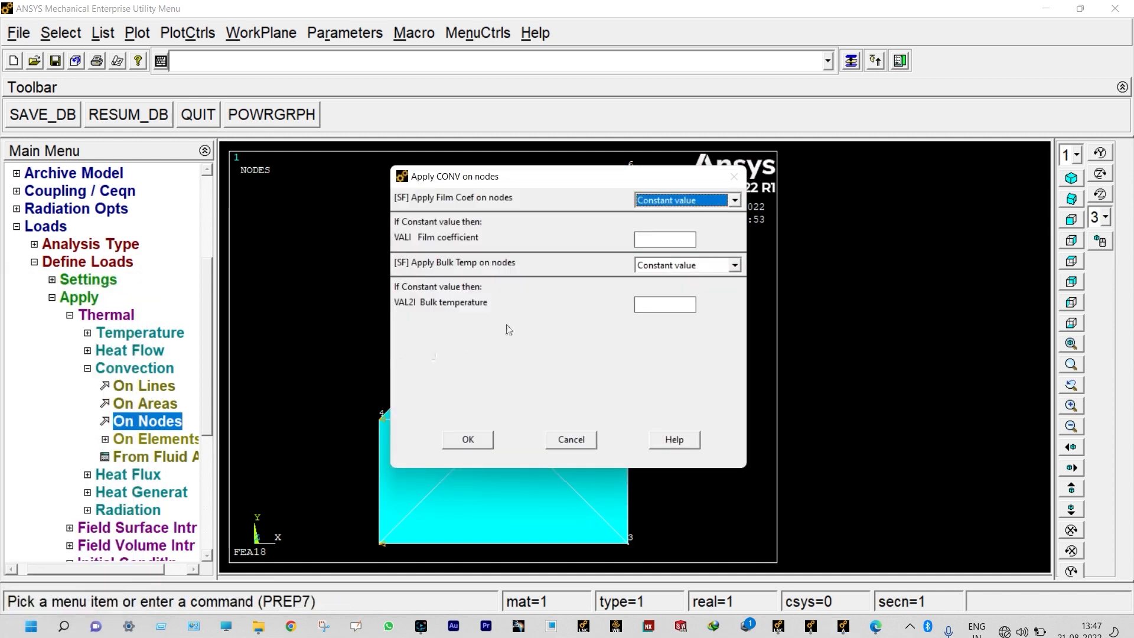
left_click(668, 236)
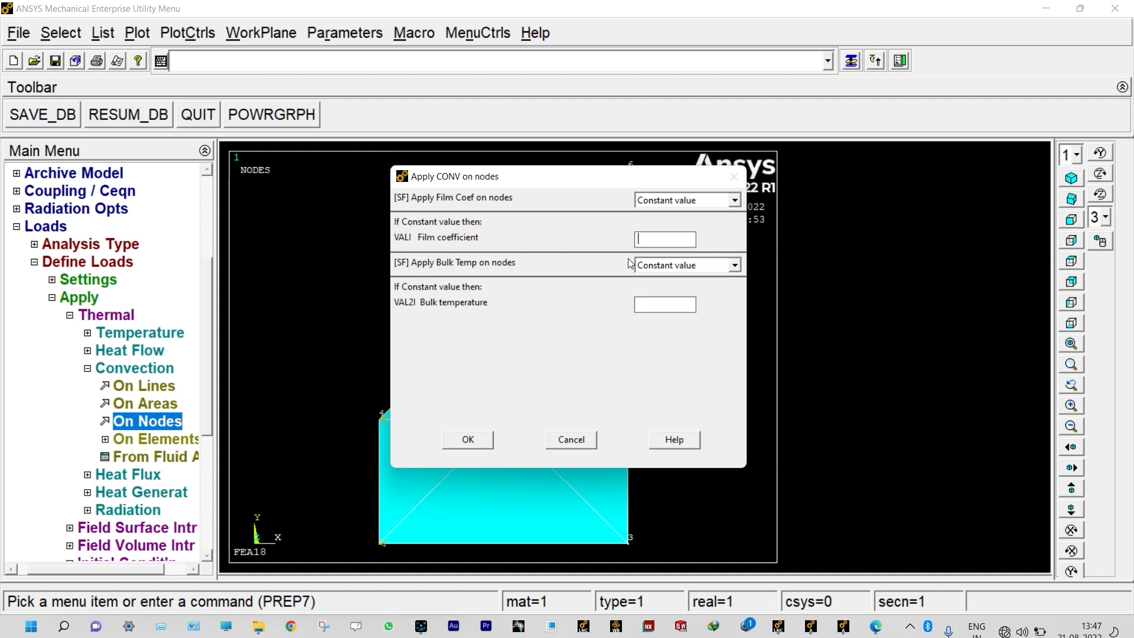
type("2")
type("7")
type("20")
left_click(491, 443)
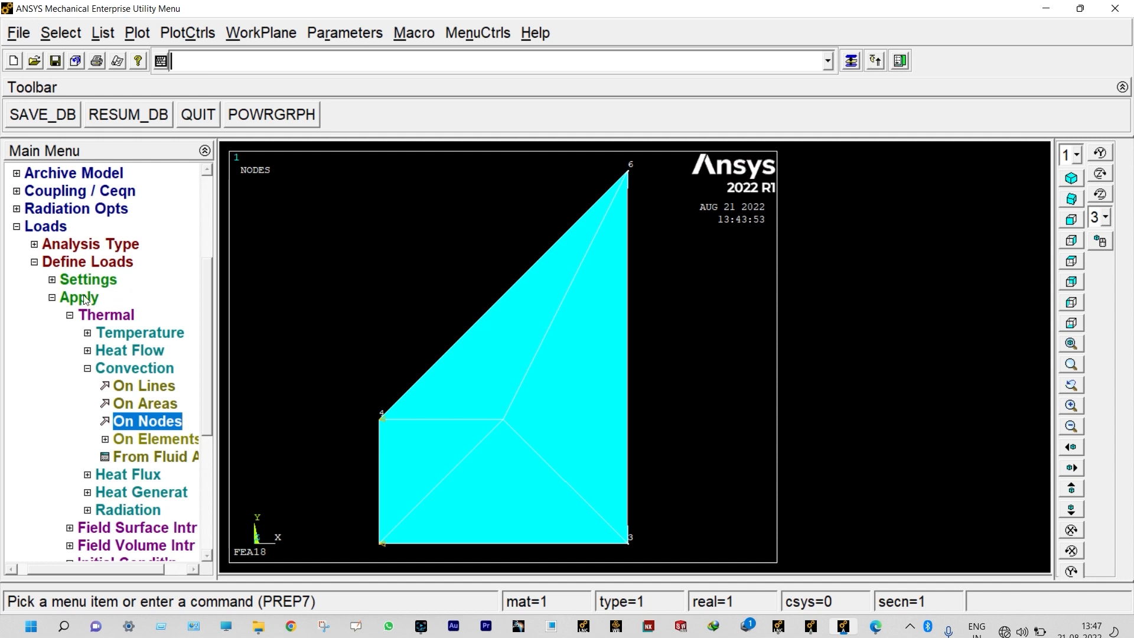
Solve the current load step and dismiss the solution note and status listing
left_click(56, 300)
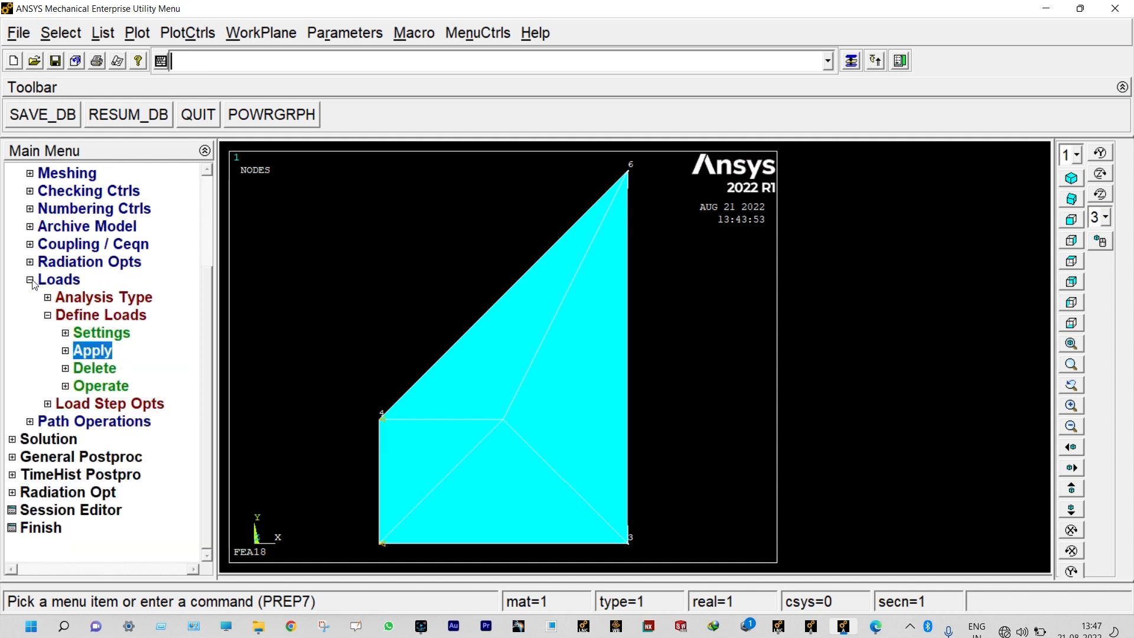
left_click(34, 283)
left_click(59, 439)
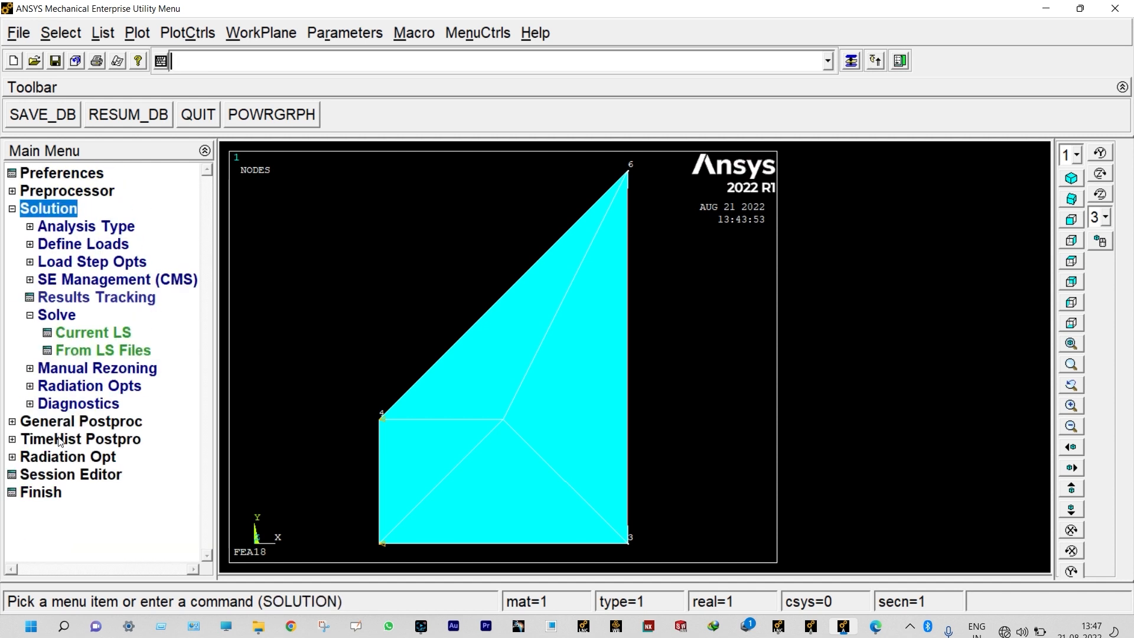
left_click(83, 333)
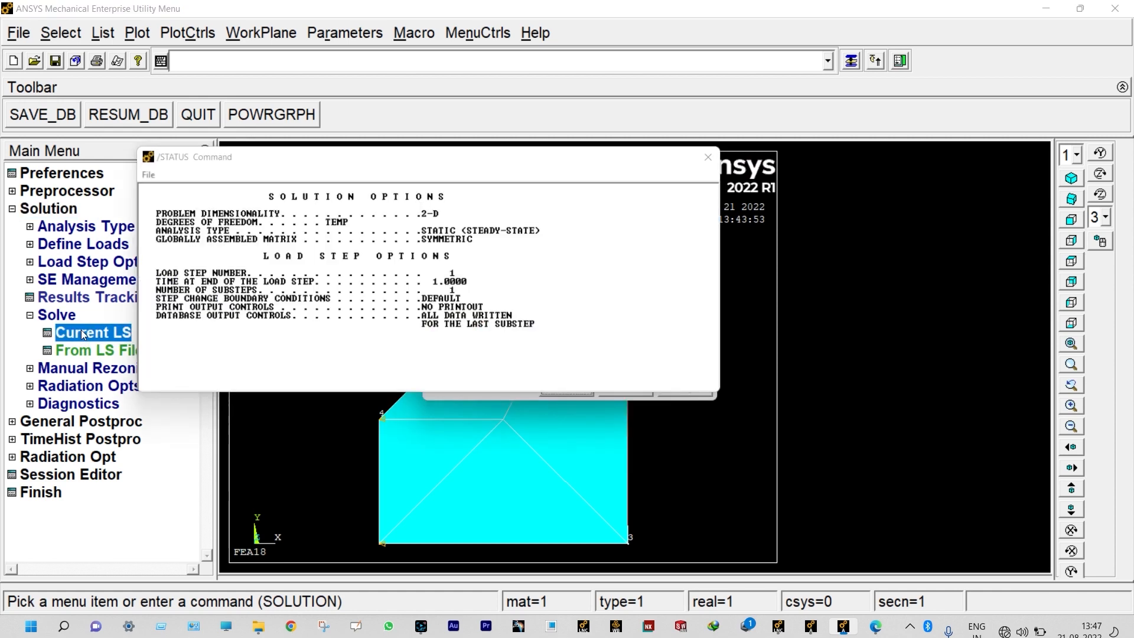
left_click(558, 394)
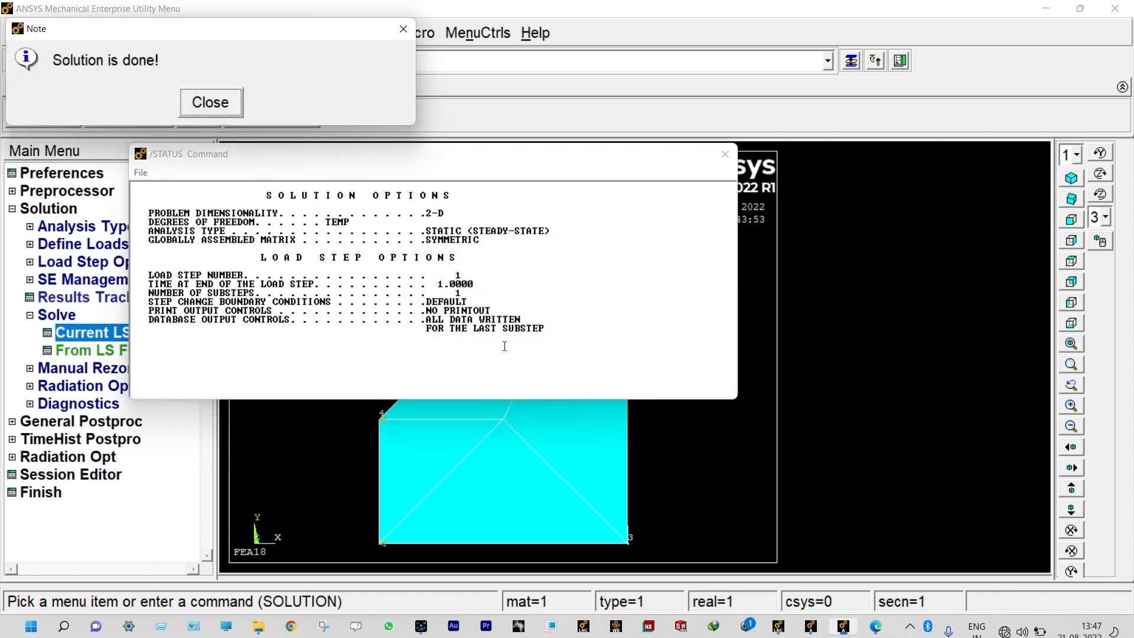
left_click(227, 104)
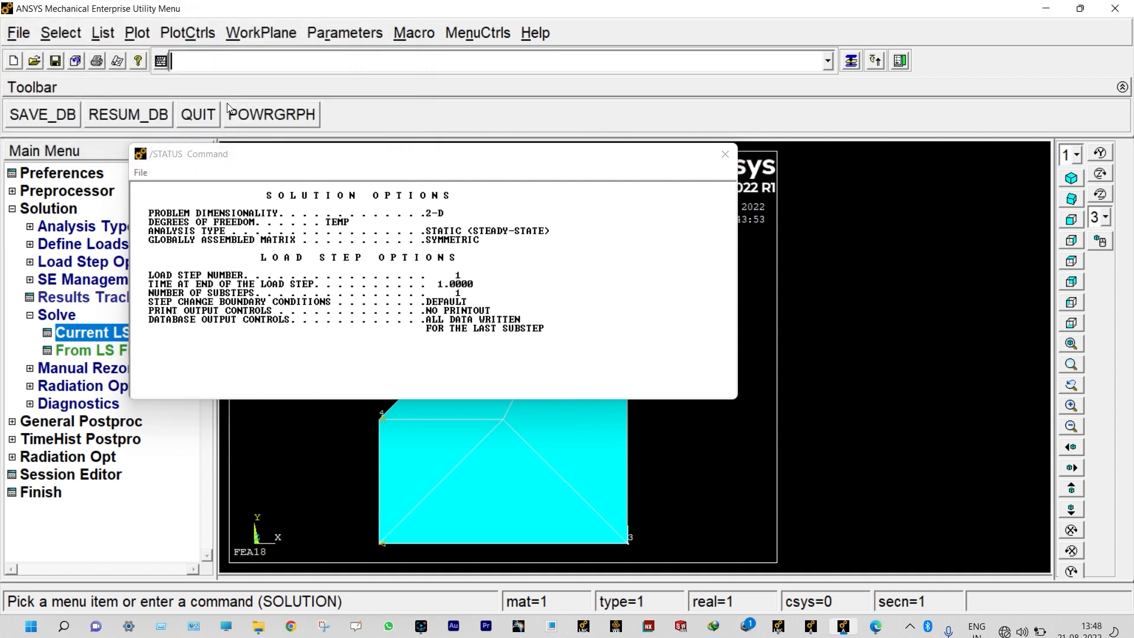
left_click(721, 168)
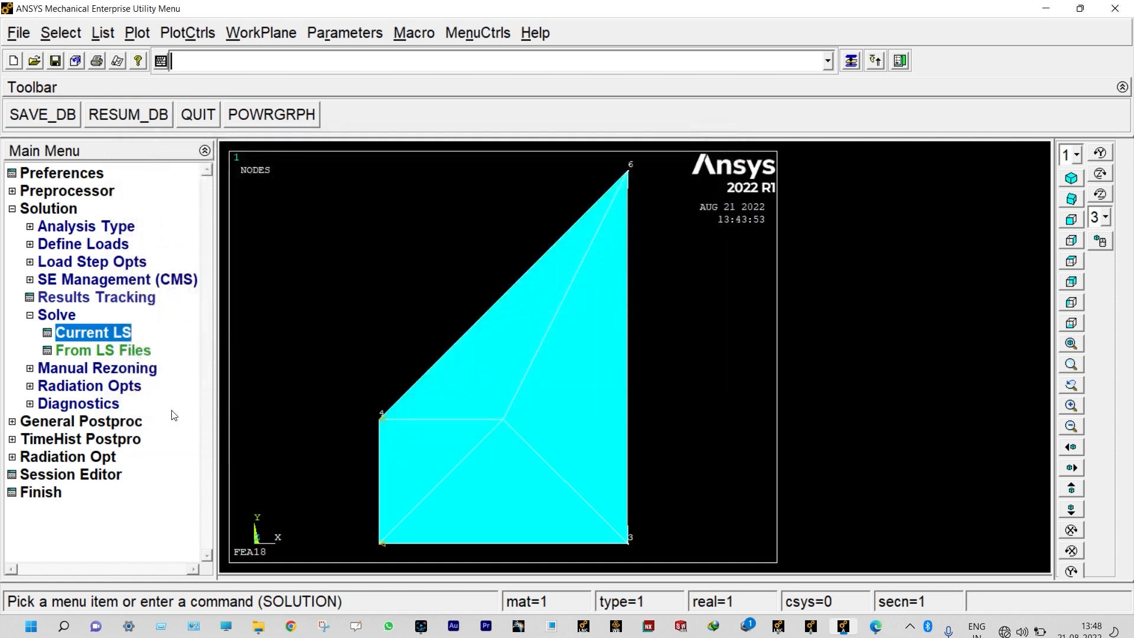
Plot the Nodal Temperature DOF solution as a contour with the deformed shape only
left_click(124, 422)
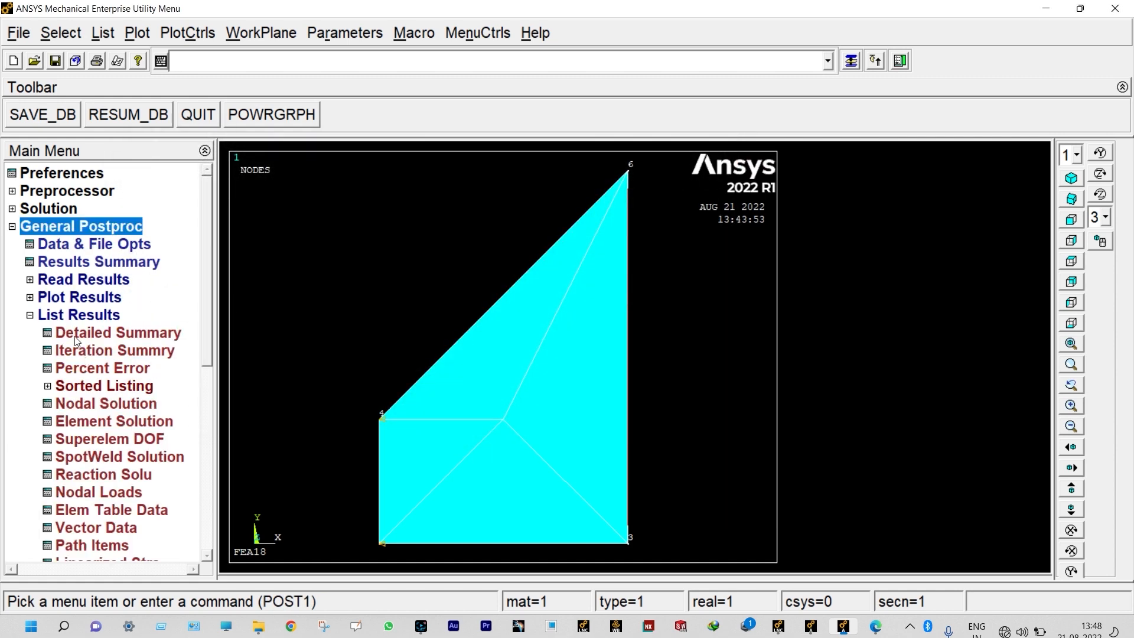
left_click(84, 299)
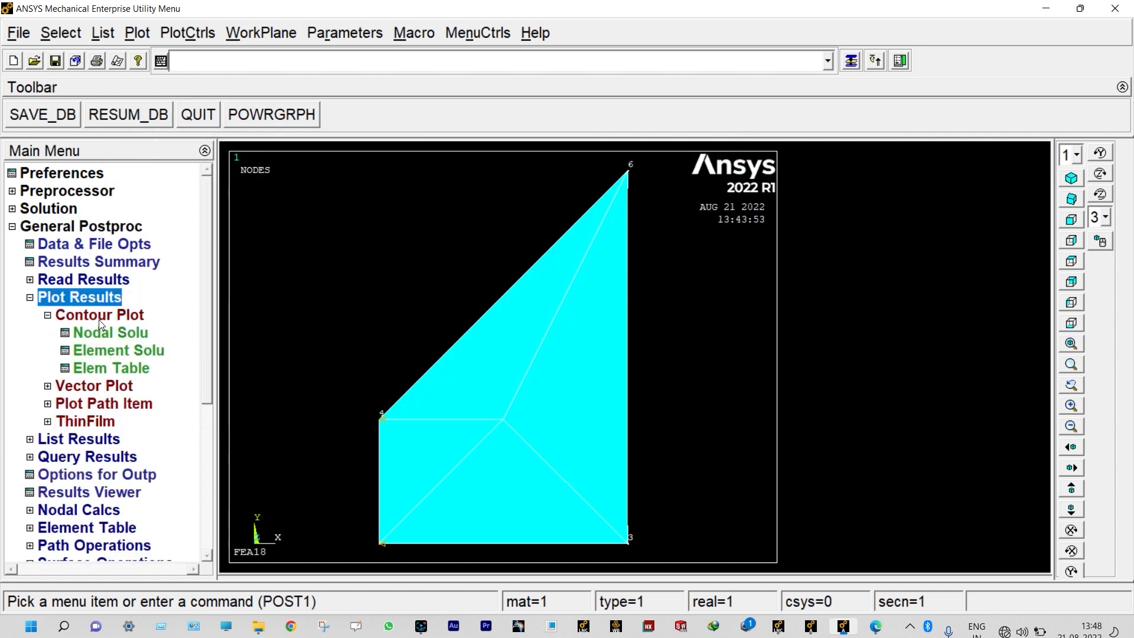
left_click(111, 334)
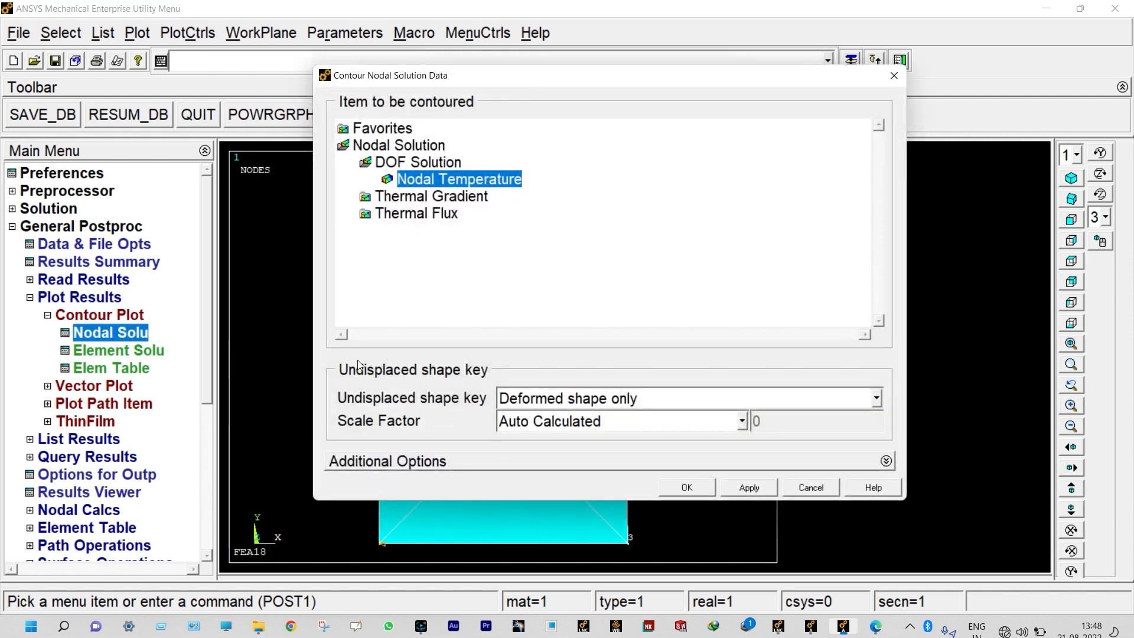
left_click(685, 490)
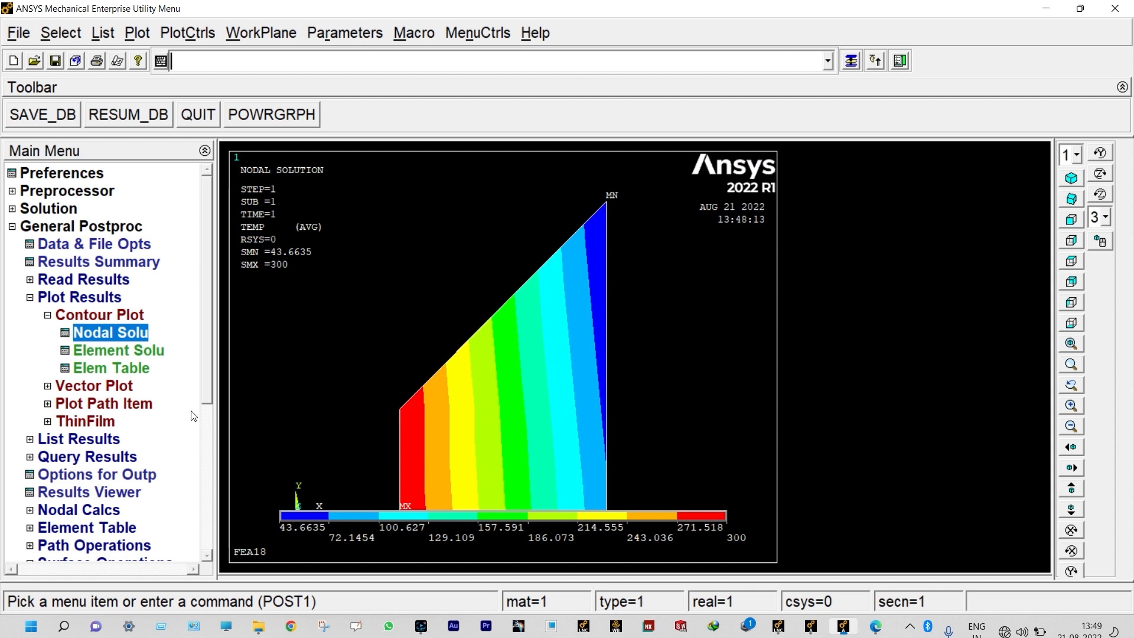
List the Nodal Temperature results for all nodes and place the listing beside the contour plot
left_click(110, 440)
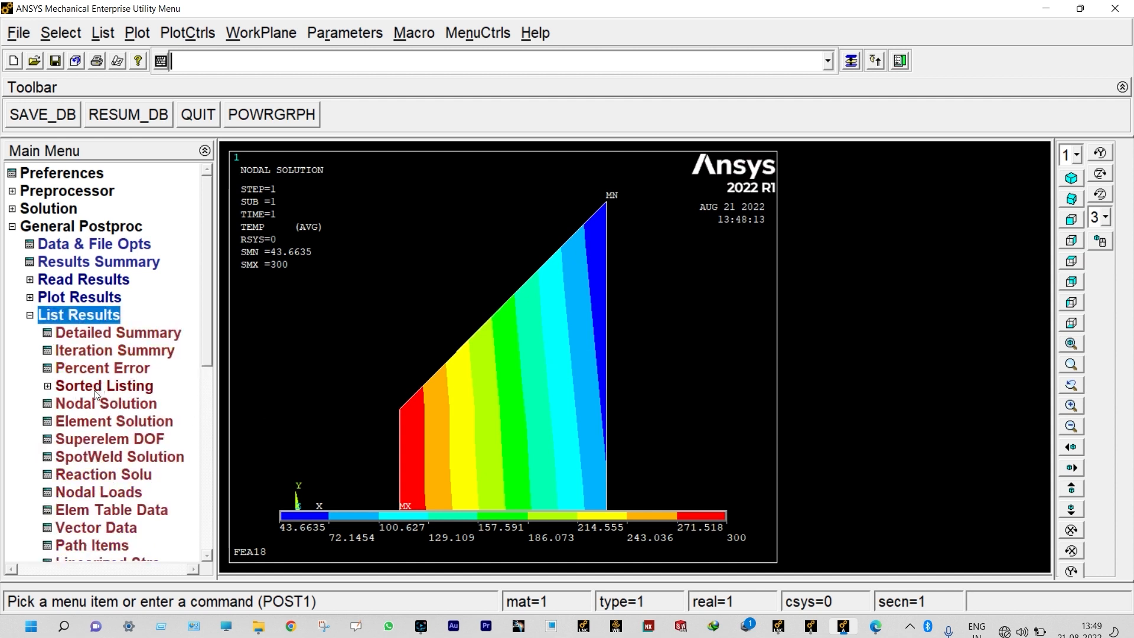
left_click(95, 405)
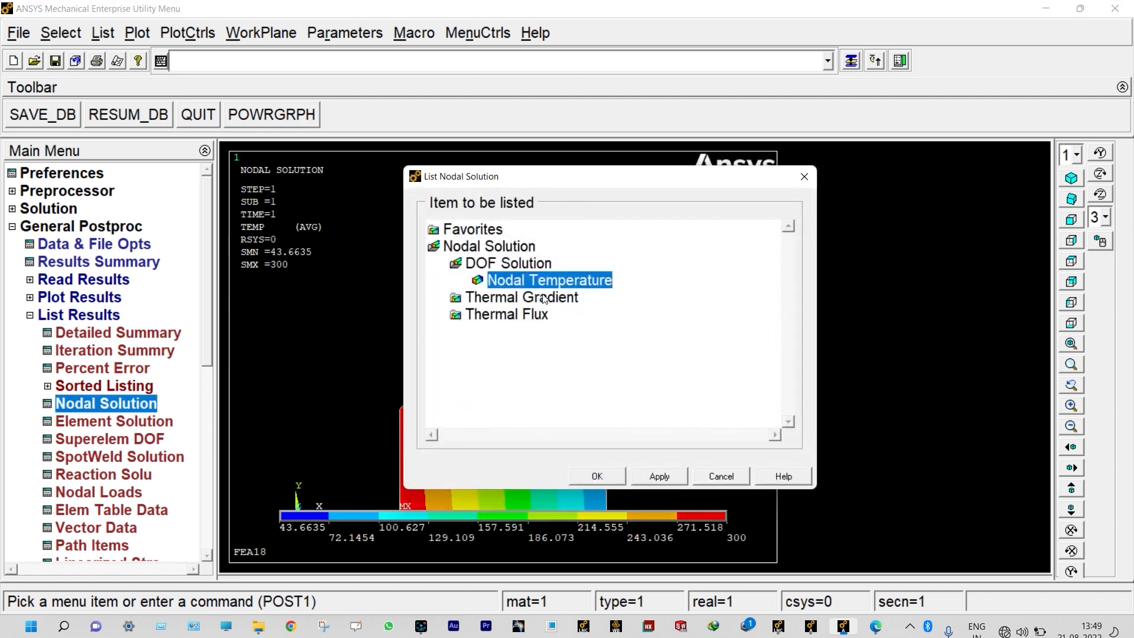
left_click(615, 480)
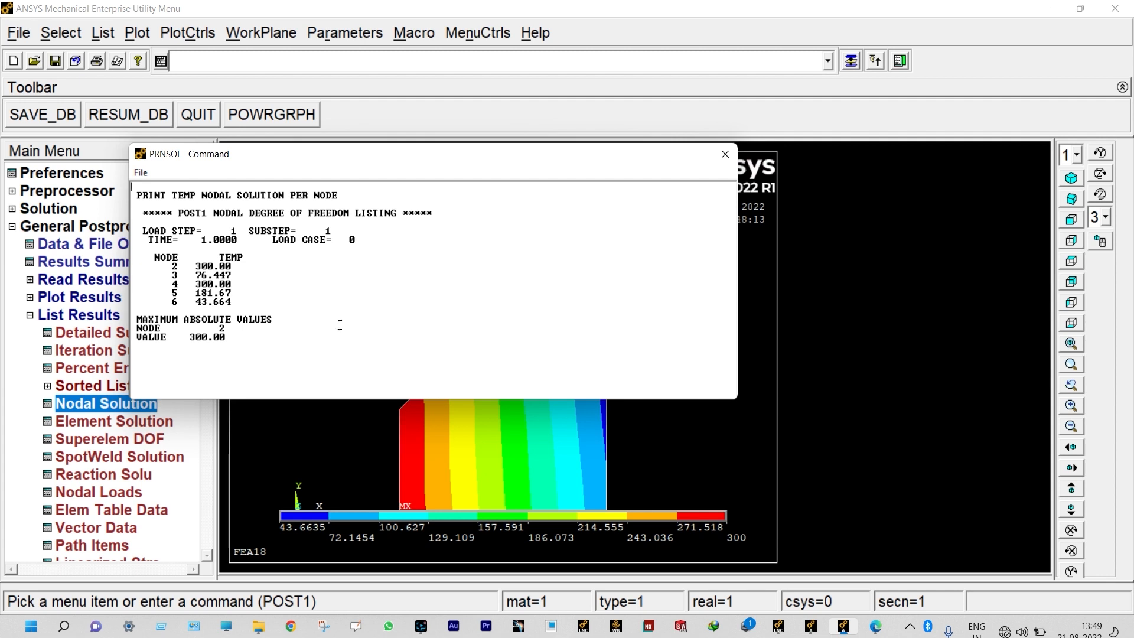
left_click_drag(466, 155, 997, 142)
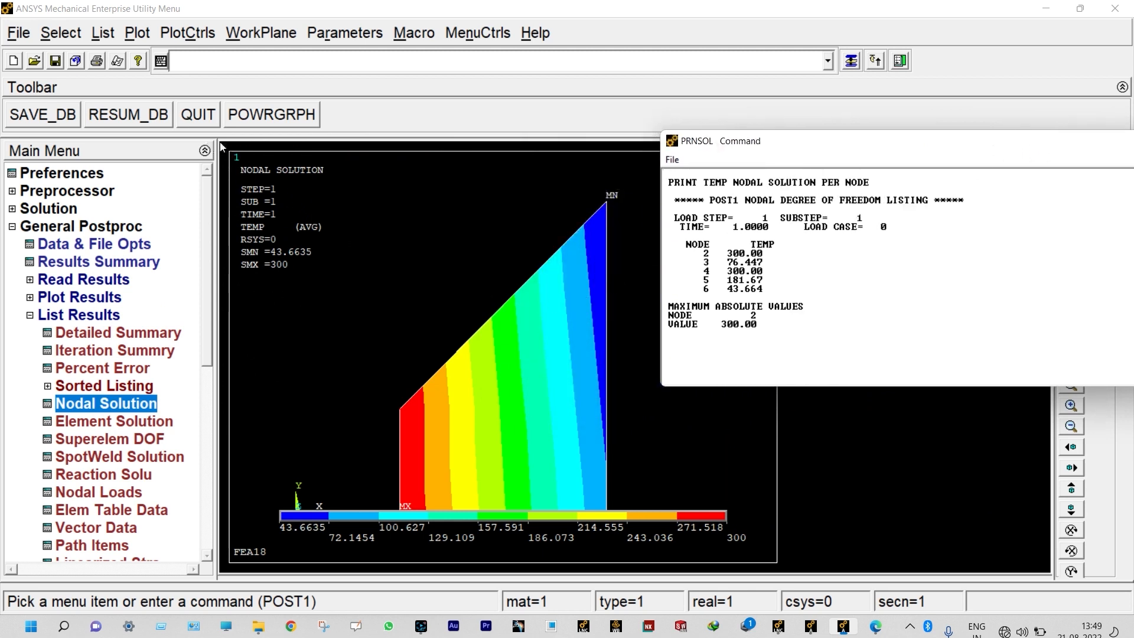
Plot the nodes with node numbering turned on, and close the nodal temperature listing after comparing it with the plot
left_click(142, 34)
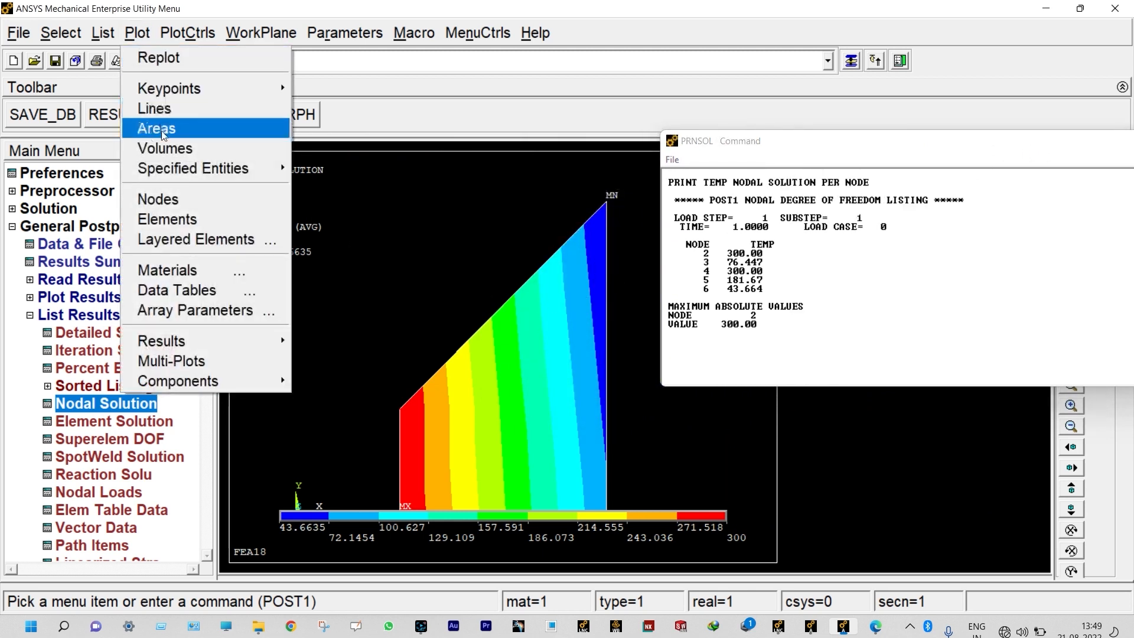
left_click(177, 199)
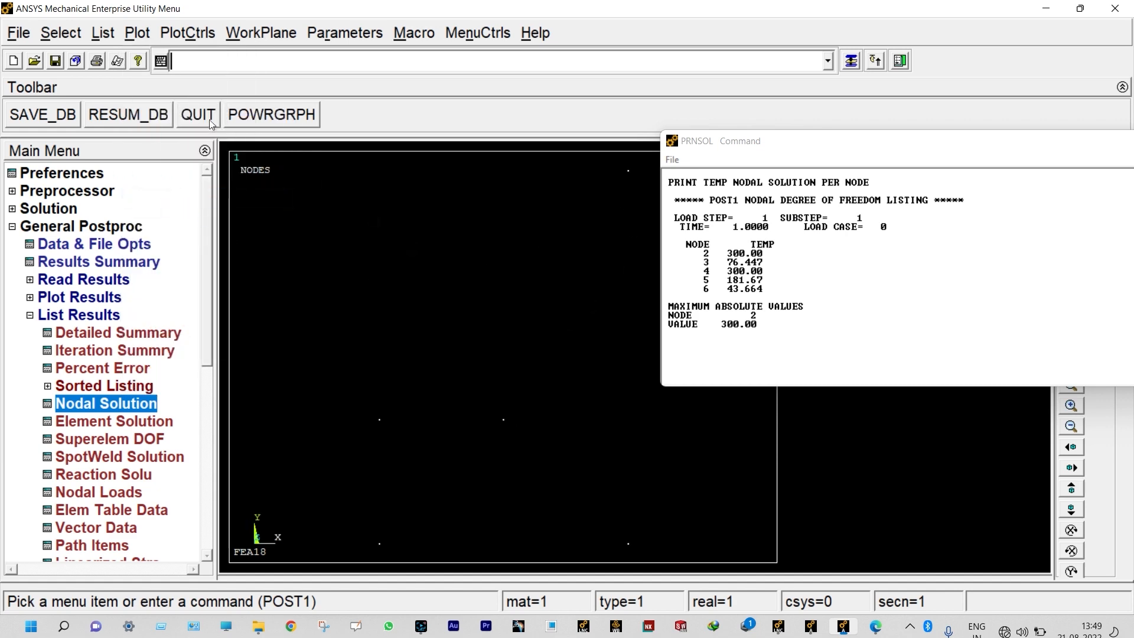
left_click(195, 33)
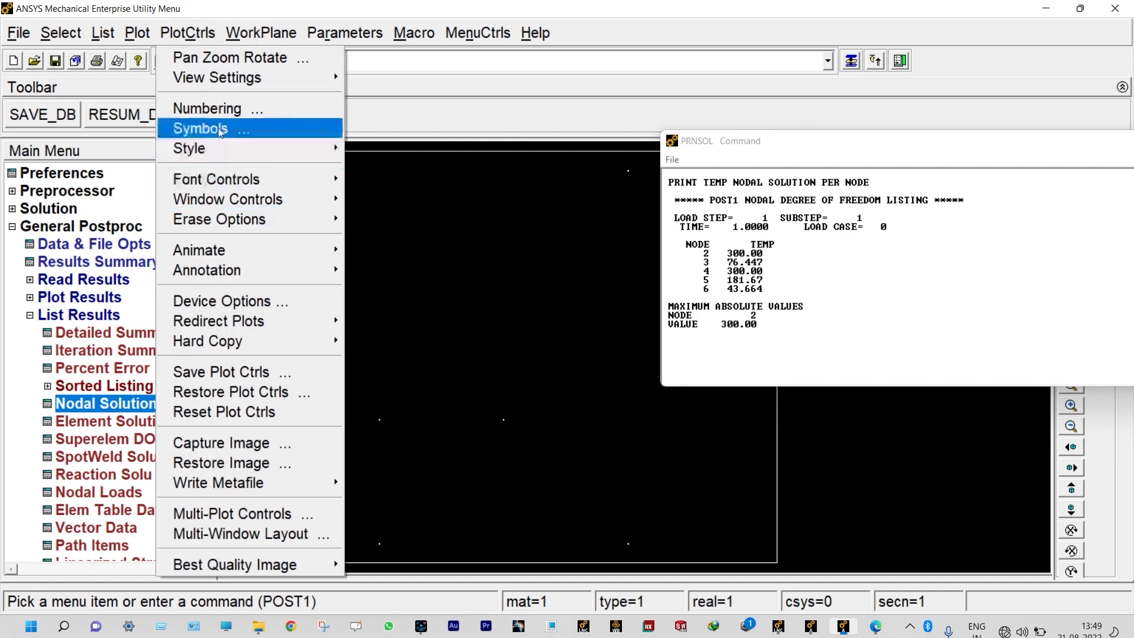
left_click(225, 111)
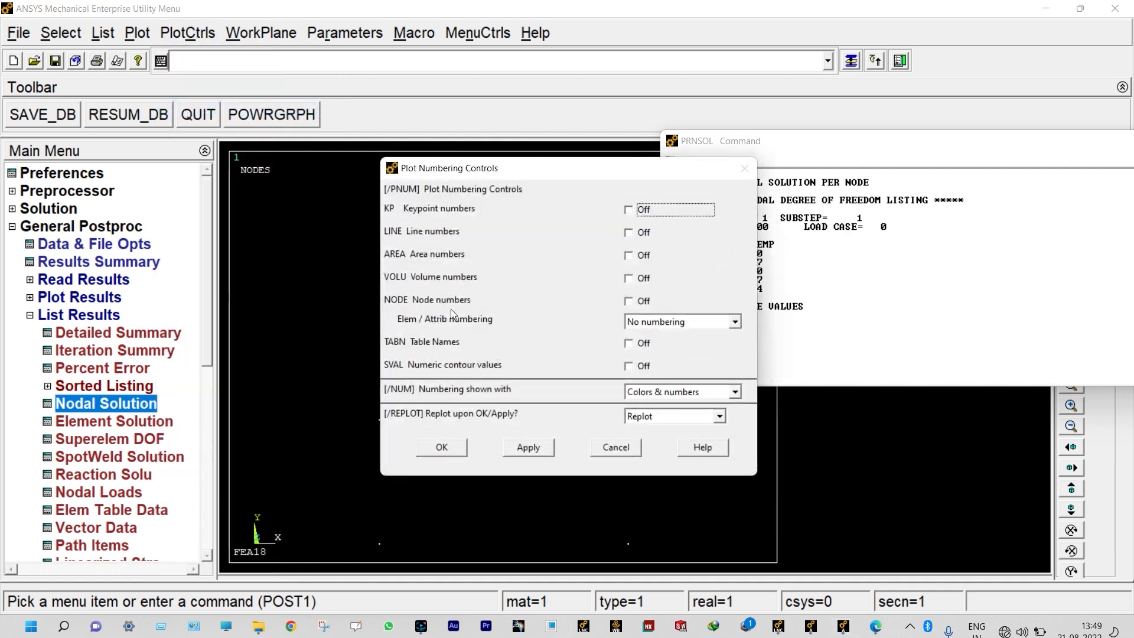
left_click(640, 303)
left_click(445, 444)
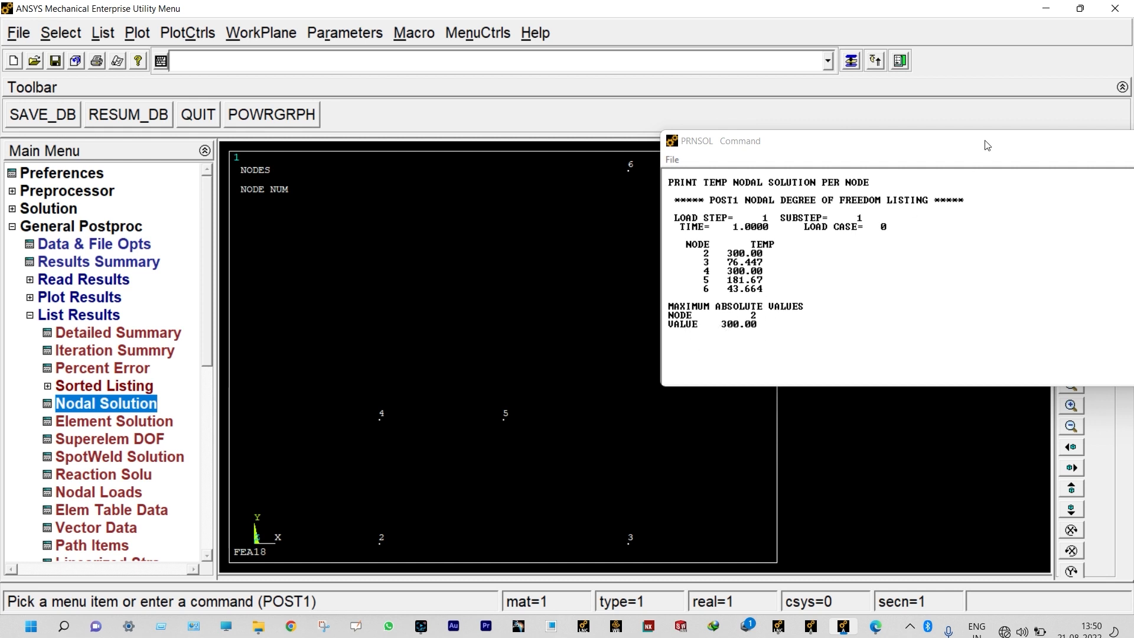
left_click_drag(969, 145, 659, 154)
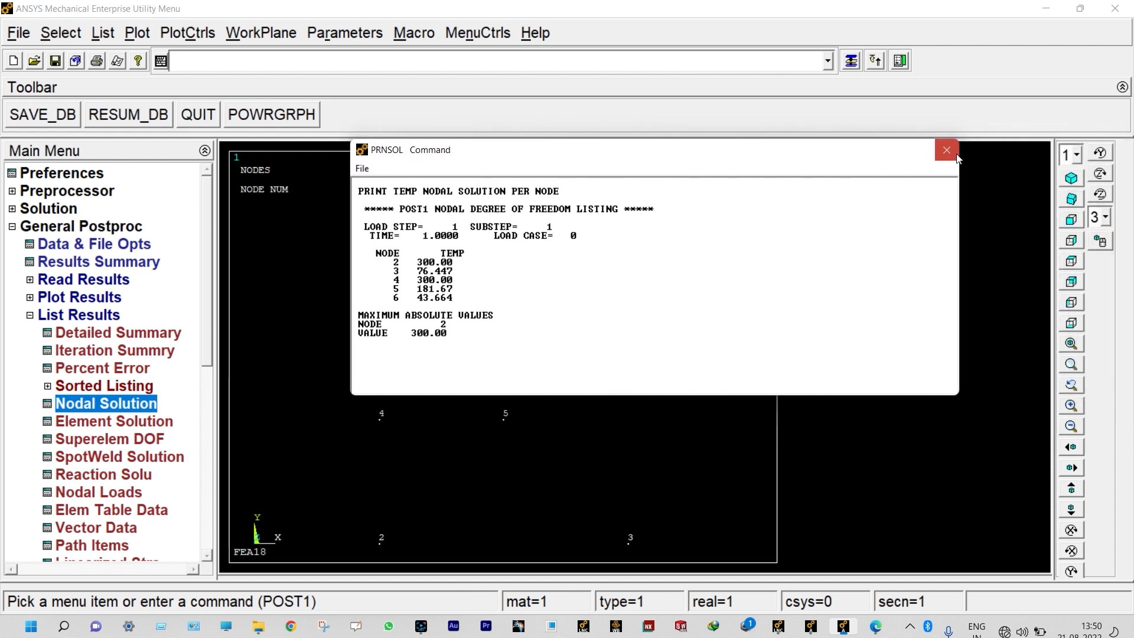
left_click(947, 152)
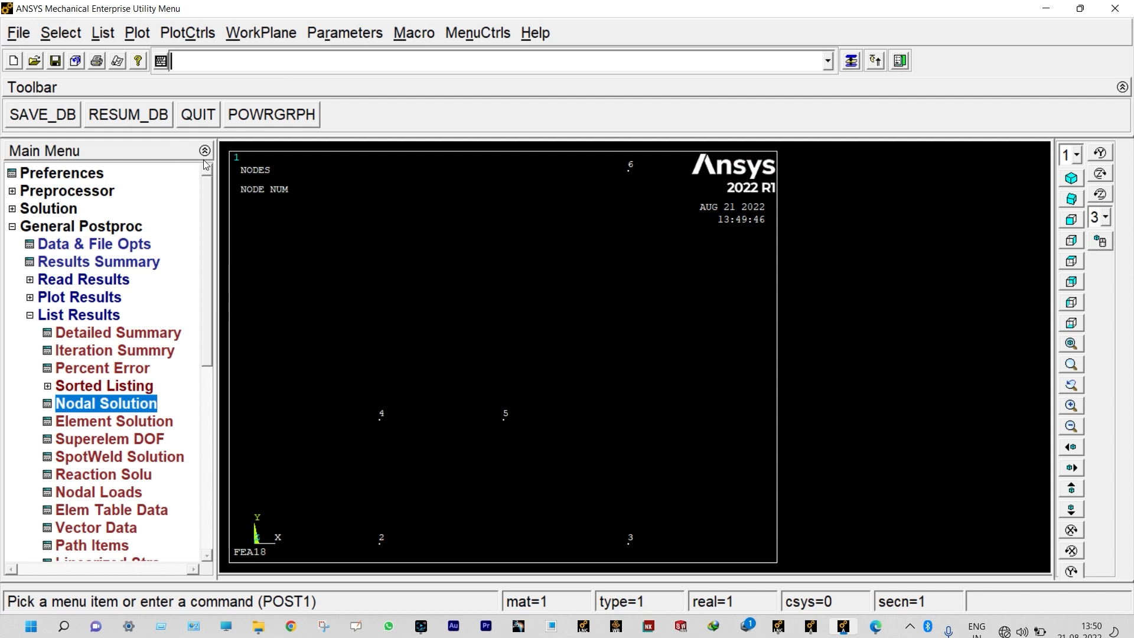
left_click(188, 34)
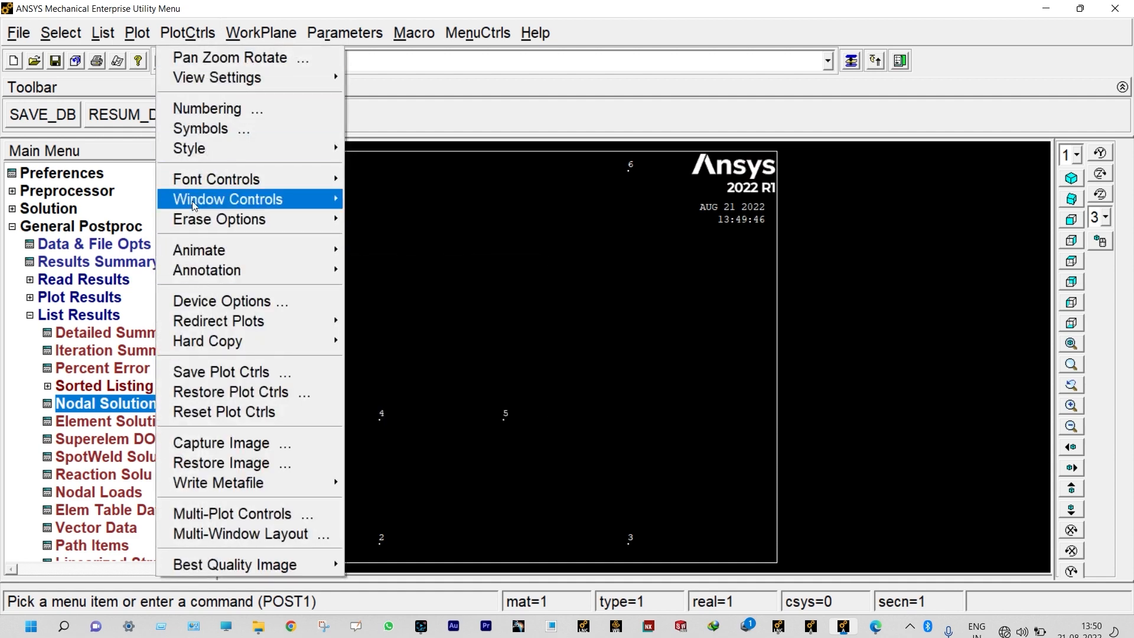
mouse_move(191, 184)
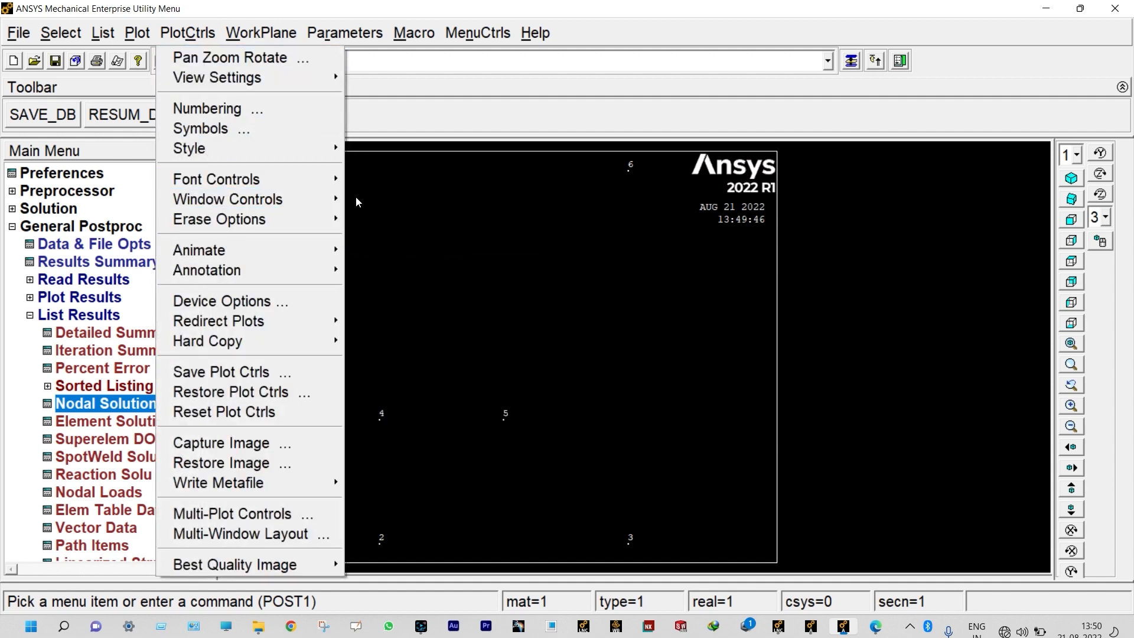
Plot the Nodal Temperature DOF solution as a contour again, using the deformed shape only and the auto-calculated scale factor
left_click(406, 260)
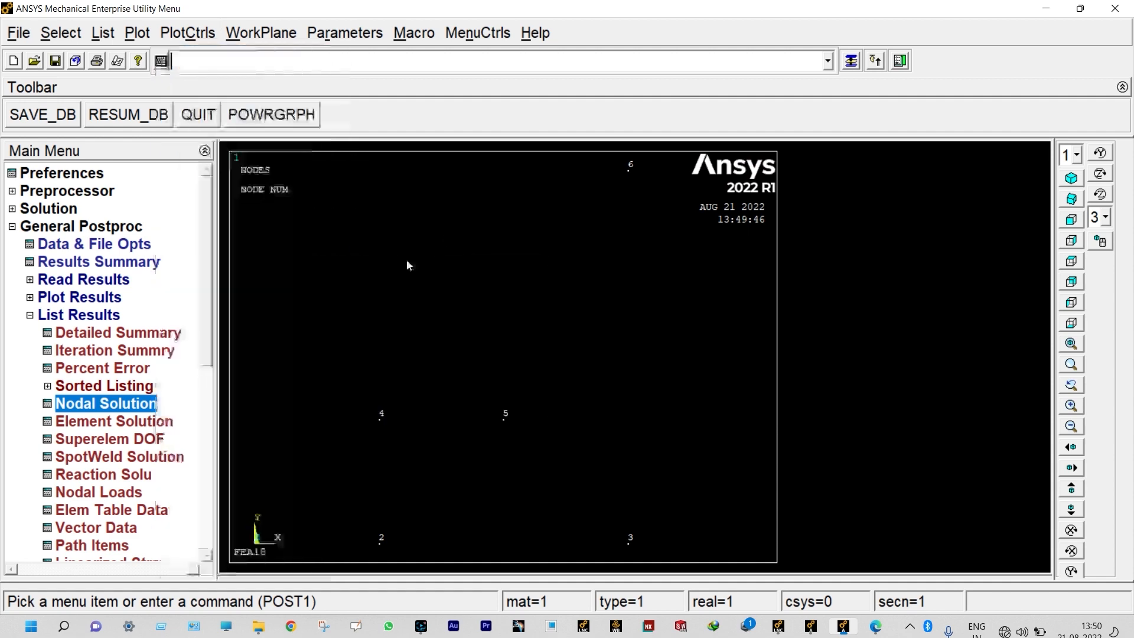
left_click(98, 297)
left_click(109, 330)
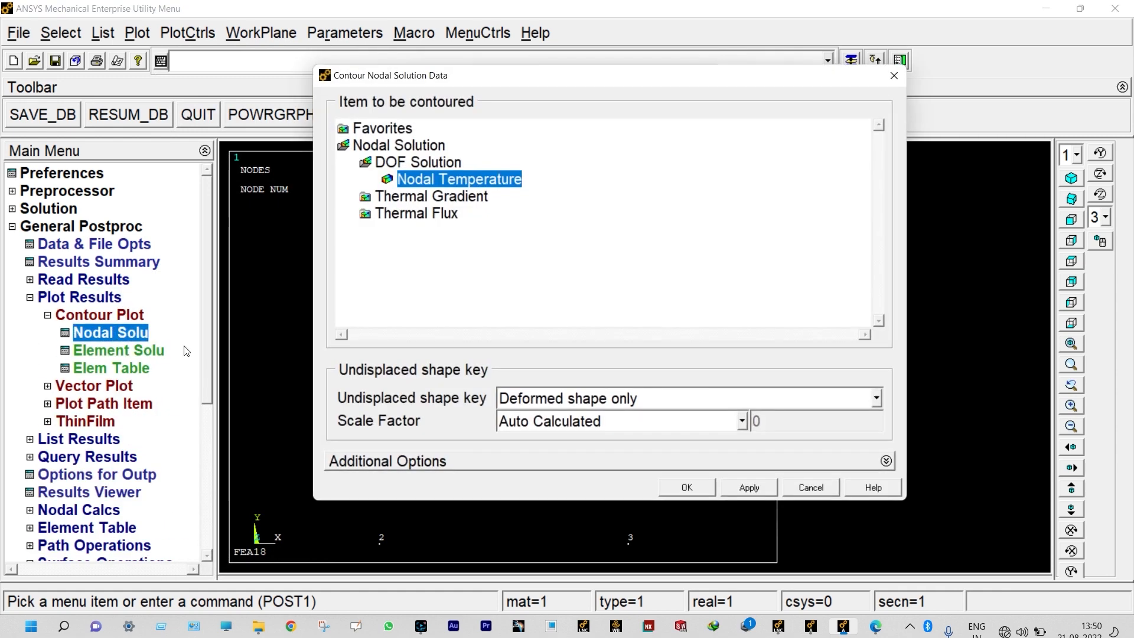
left_click(687, 488)
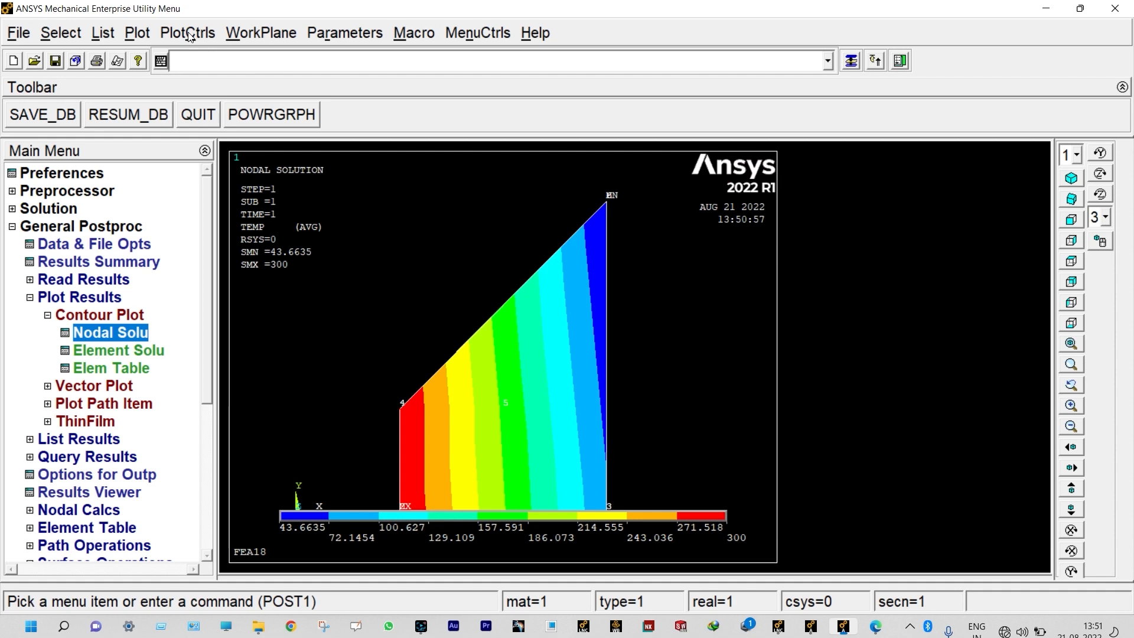
Animate the deformed results for DOF solution Temperature TEMP with 10 frames and 0.5 s delay, play it forward only, and close the animation controller
left_click(188, 33)
mouse_move(316, 254)
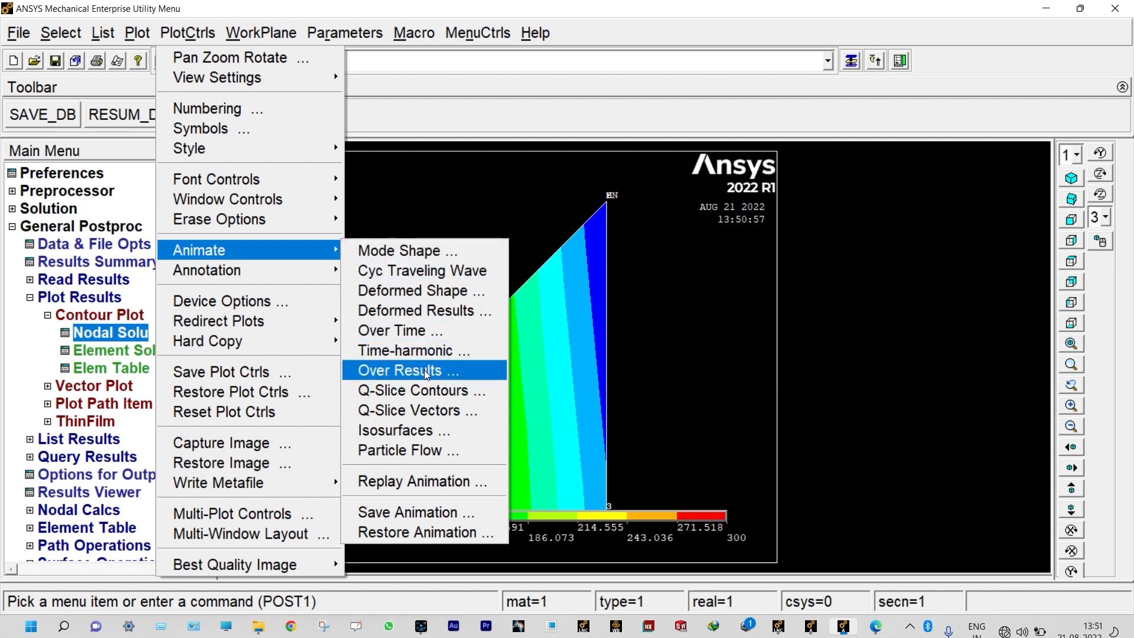
left_click(433, 310)
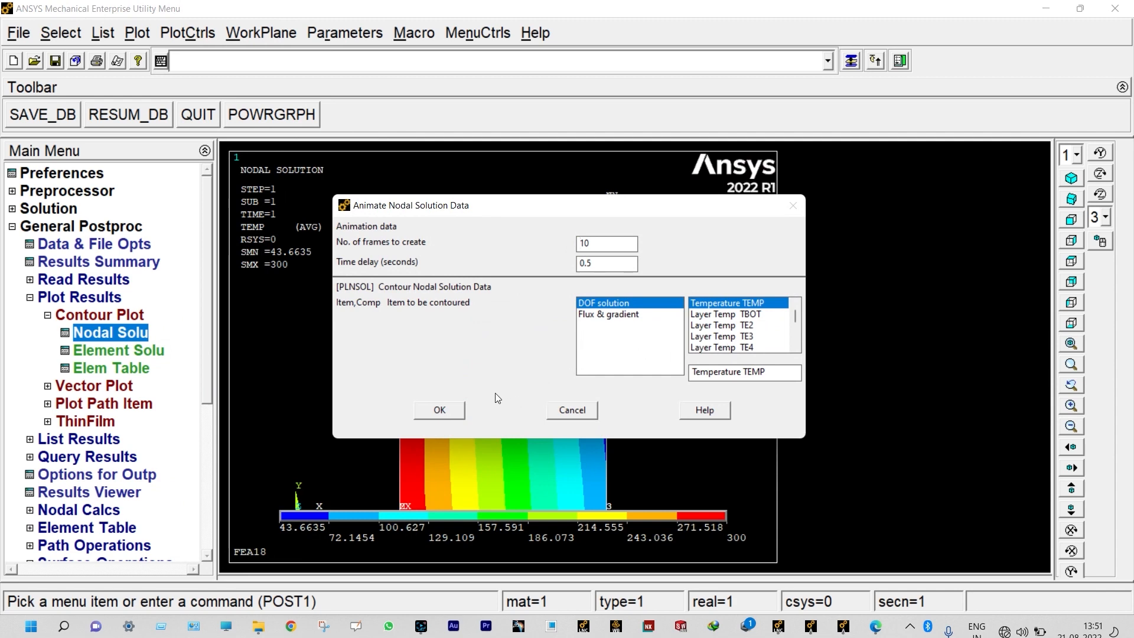
left_click(454, 410)
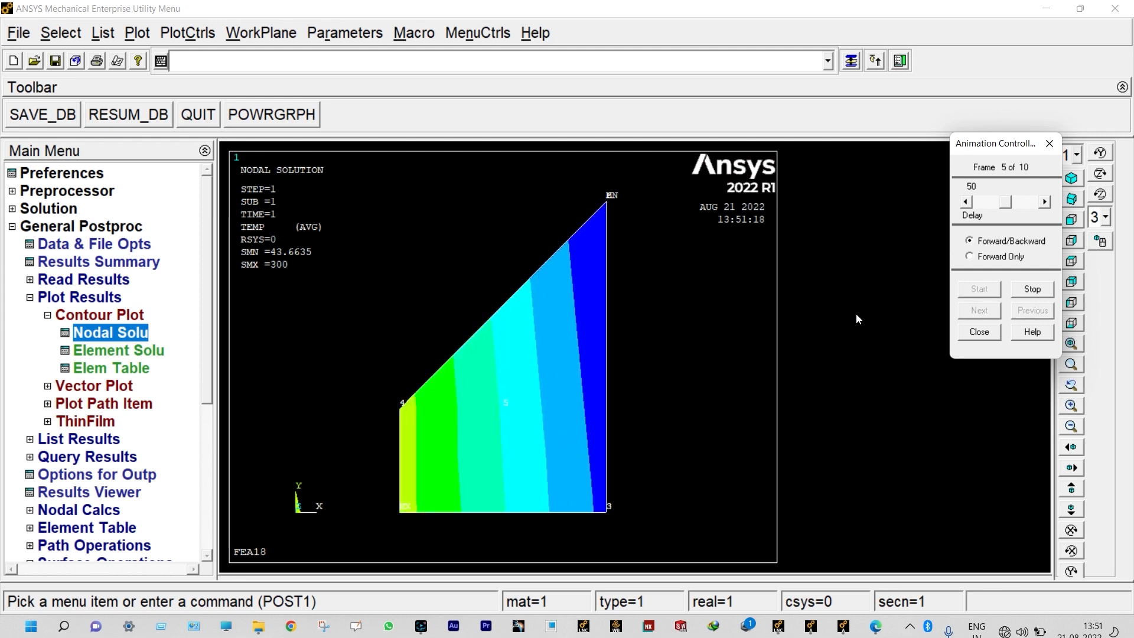
left_click(970, 255)
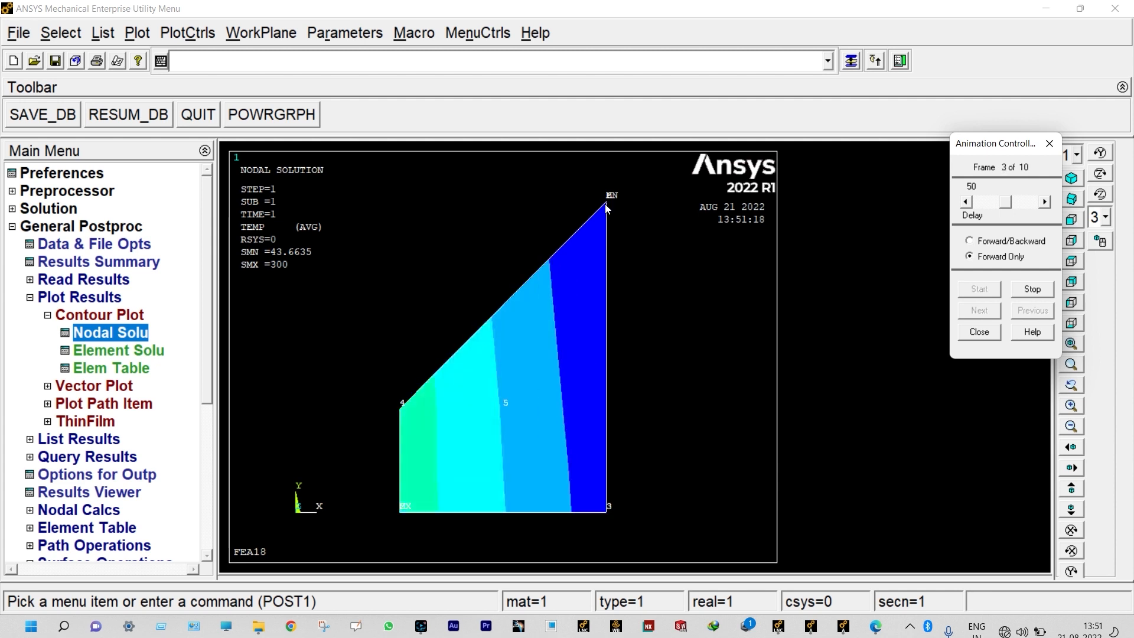
left_click(972, 332)
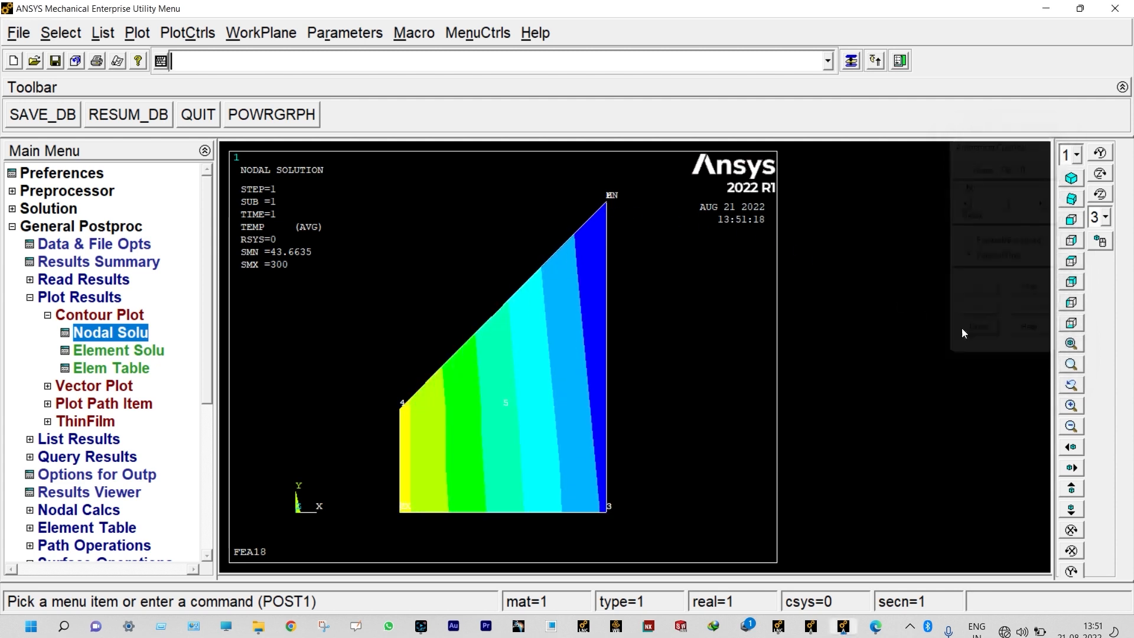